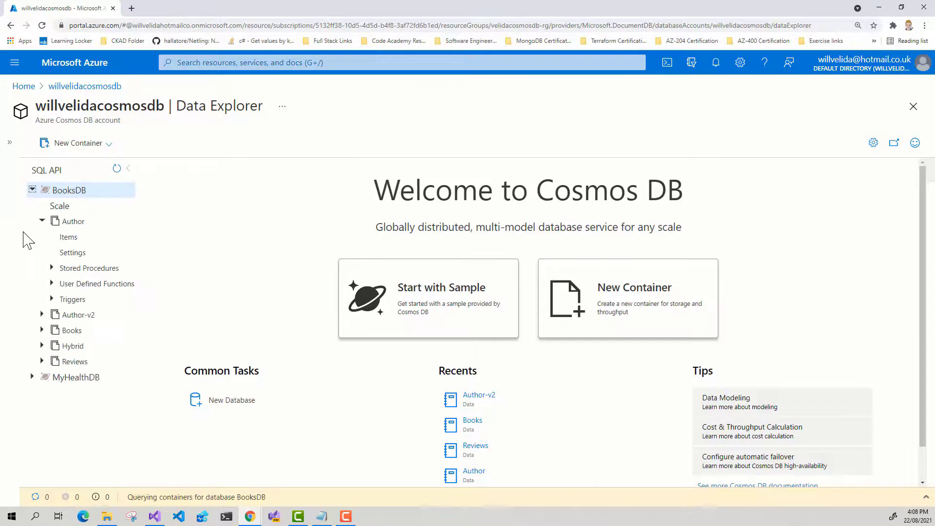
Open the first item in the Author container of BooksDB and examine its JSON fields.
left_click(46, 222)
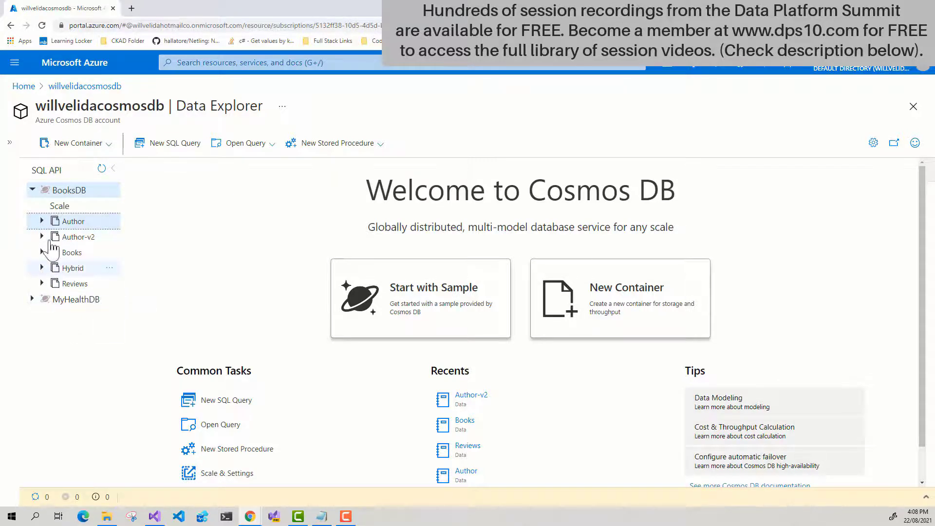
left_click(42, 221)
left_click(73, 239)
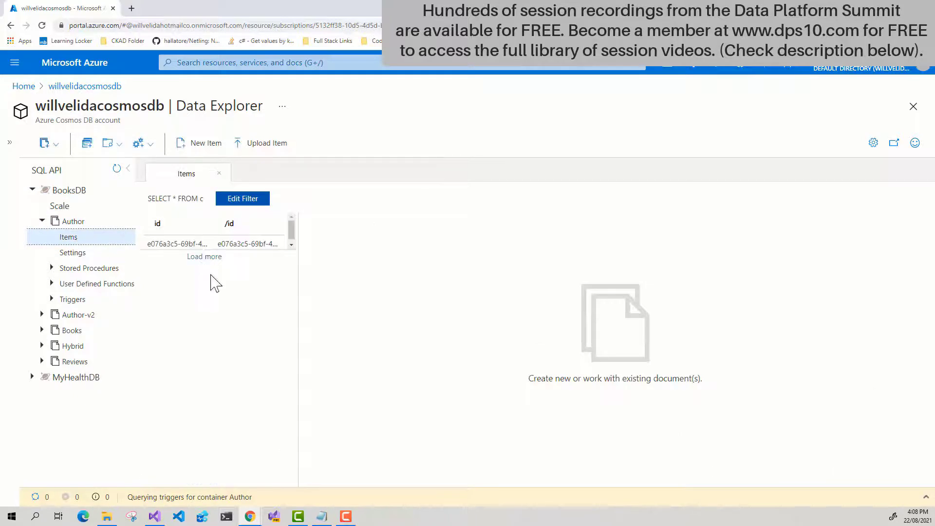
left_click(193, 243)
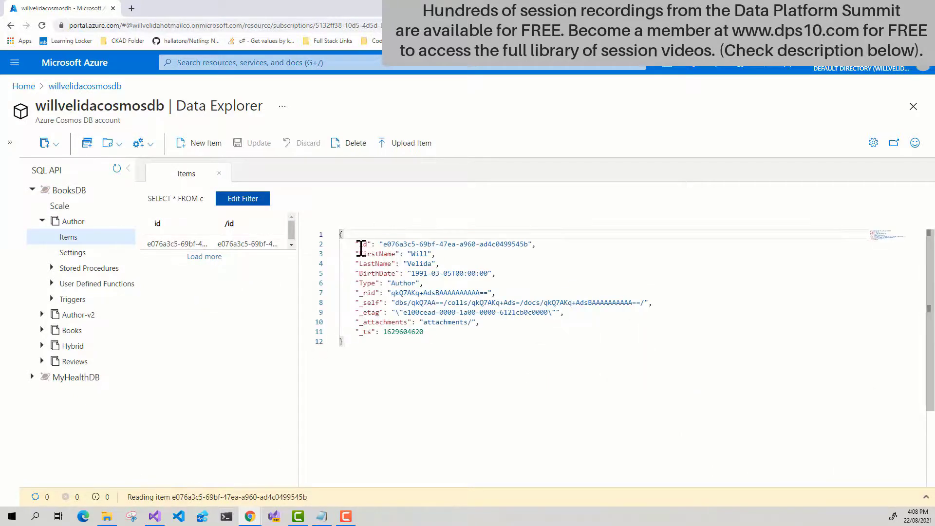
left_click_drag(358, 244, 434, 332)
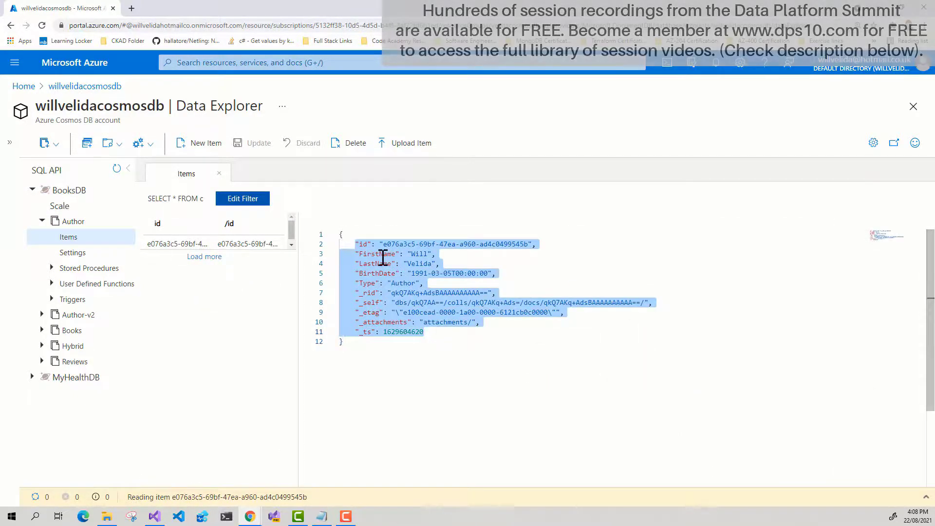
Open the first item in the Books container and examine its name, genre, release date, average rating and author ID fields.
left_click(41, 330)
left_click(68, 346)
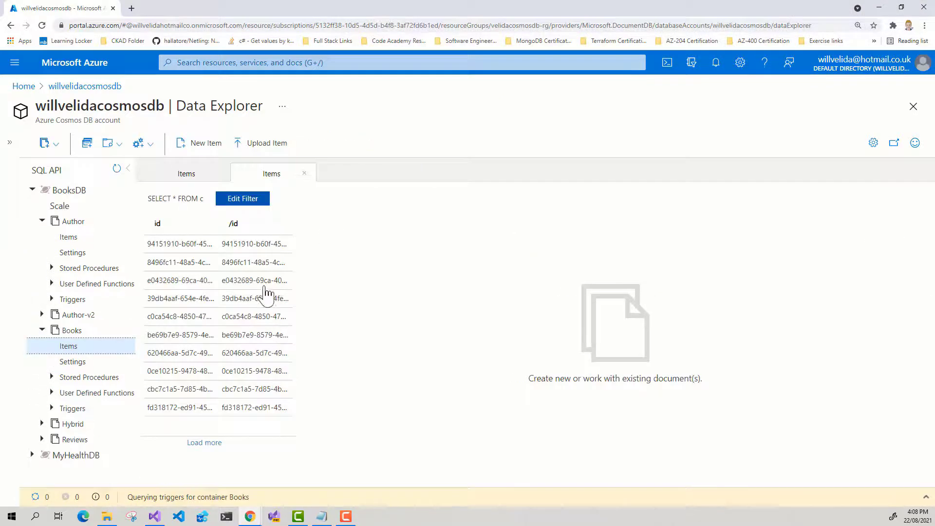
left_click(253, 246)
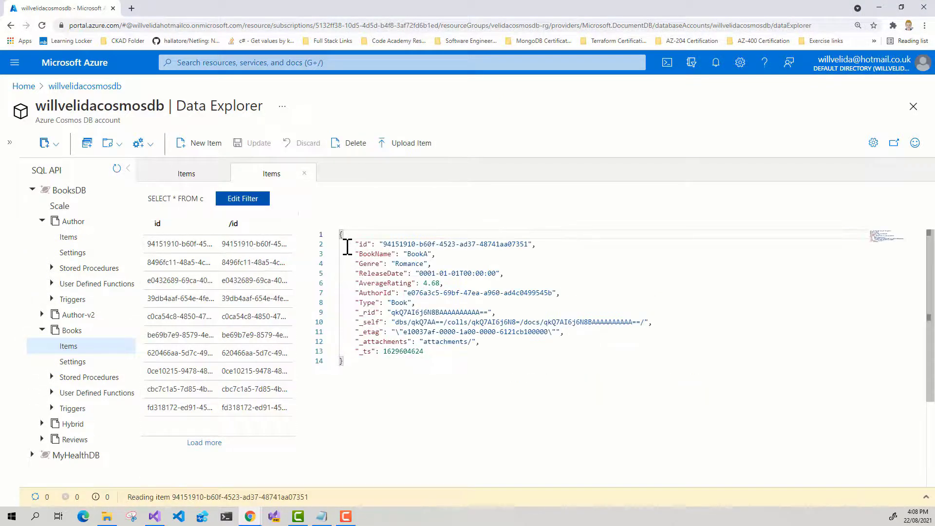
left_click_drag(341, 234, 365, 368)
left_click(379, 254)
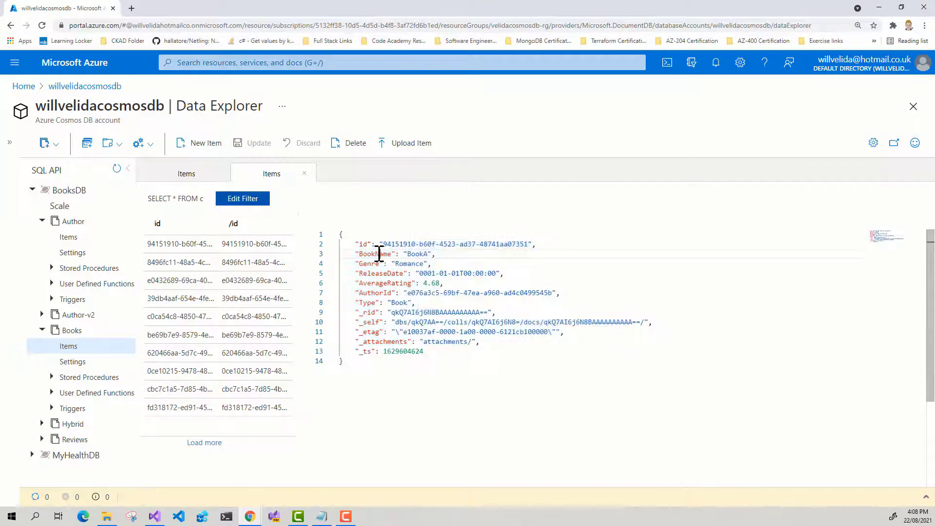
double_click(373, 252)
double_click(370, 264)
double_click(381, 273)
double_click(384, 283)
triple_click(382, 295)
left_click(496, 373)
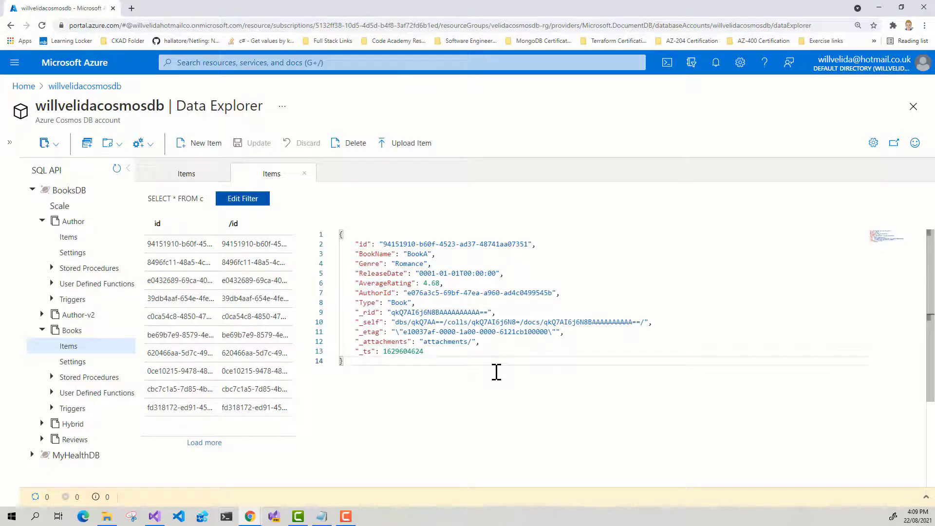
Open the first item in the Reviews container and examine its id and BookId fields.
left_click(42, 330)
left_click(43, 361)
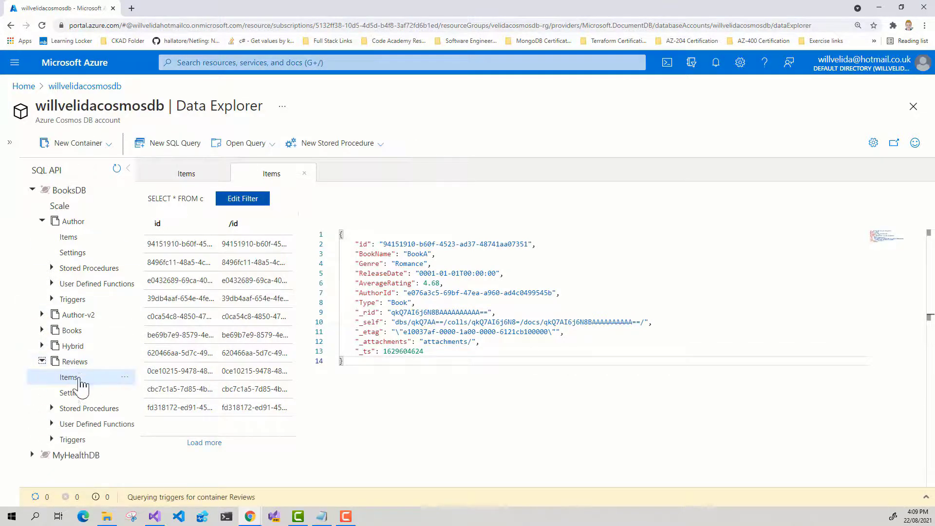
left_click(69, 379)
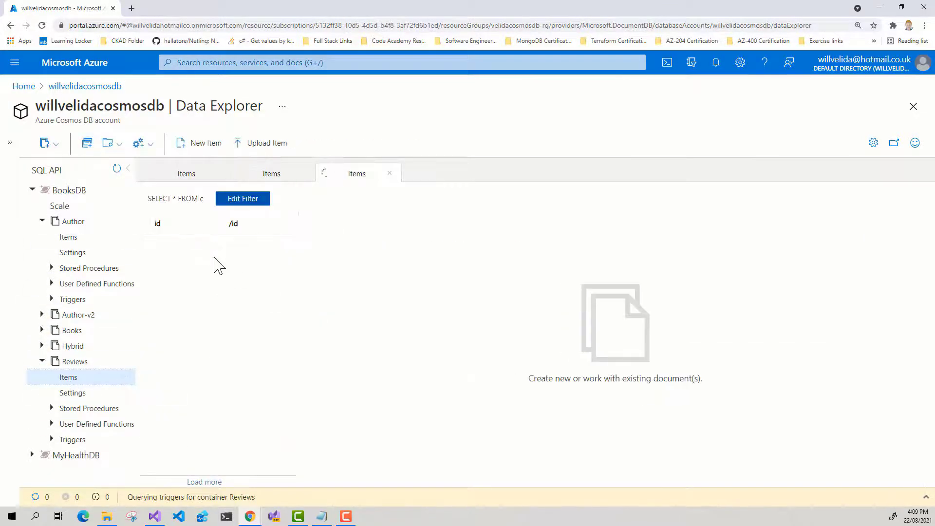
left_click(244, 249)
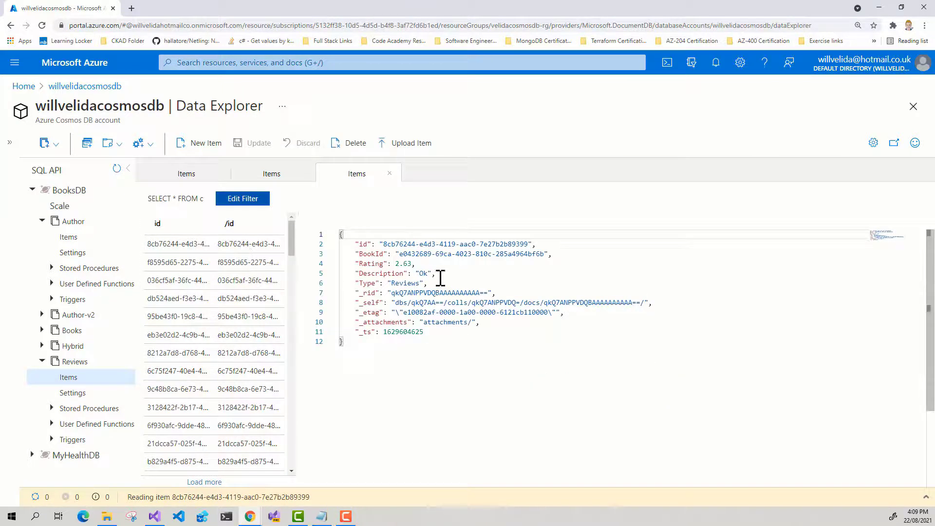
left_click(361, 244)
triple_click(362, 244)
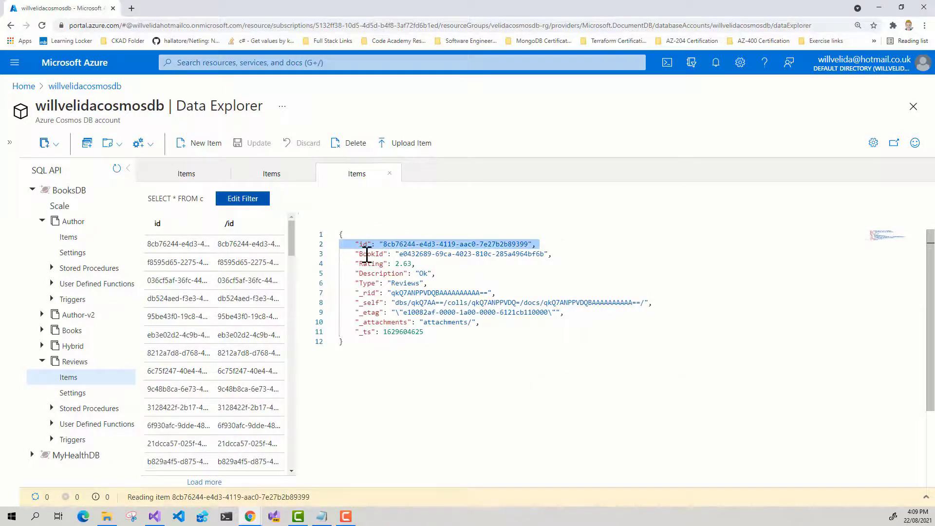
triple_click(367, 254)
left_click(480, 263)
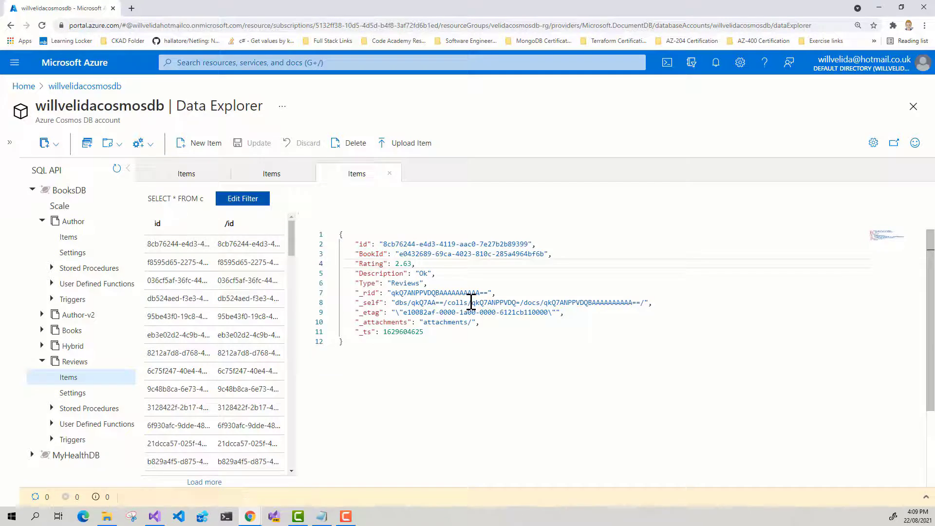
Examine the Rating, Description and Type fields of the open review item, along with the book it refers to.
left_click_drag(364, 265, 429, 266)
left_click(439, 265)
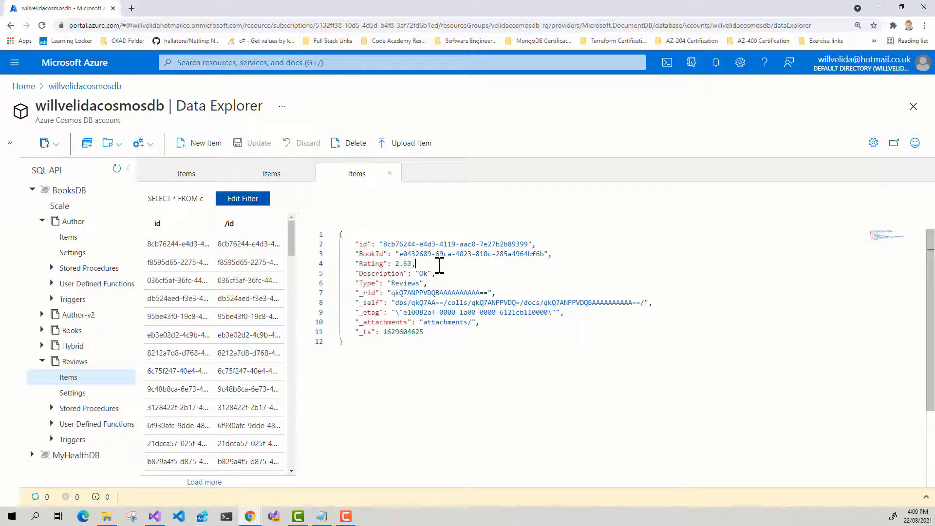
left_click(440, 265)
double_click(432, 255)
left_click(401, 290)
double_click(384, 274)
double_click(423, 274)
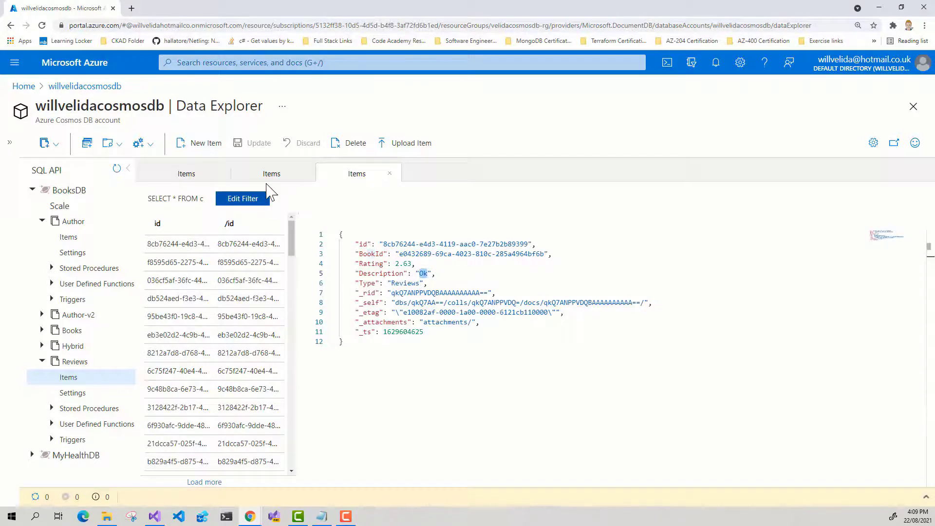
left_click(370, 283)
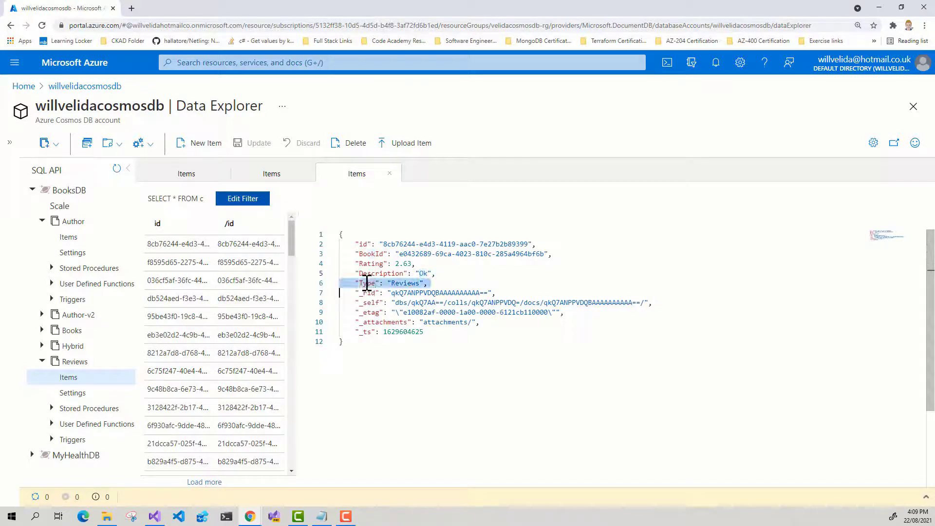
left_click_drag(432, 283, 339, 284)
Close the open item views of the Reviews, Books and Author containers.
left_click(390, 173)
left_click(304, 173)
left_click(220, 174)
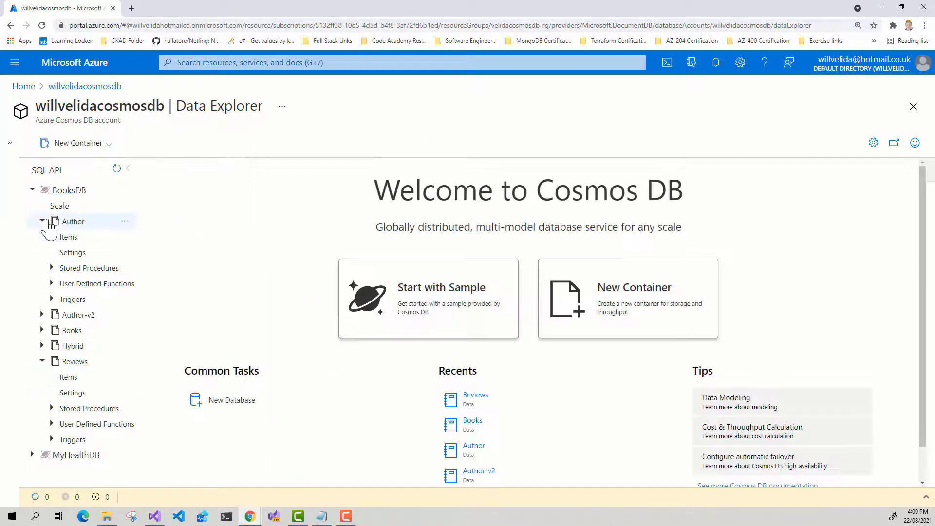
Run a new SQL query on the Author container: SELECT * FROM c WHERE c.id = 'e076a3c5-69bf-47ea-a960-ad4c0499545b'.
left_click(73, 242)
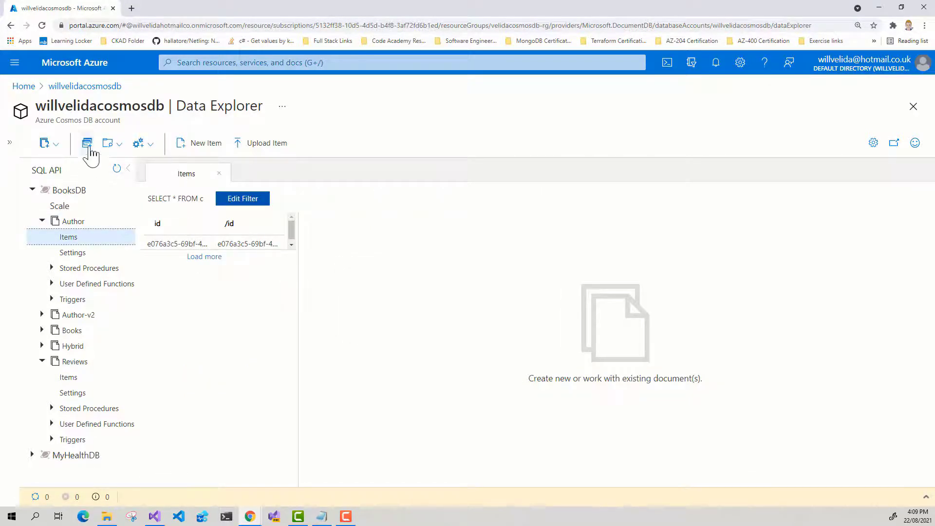
left_click(88, 151)
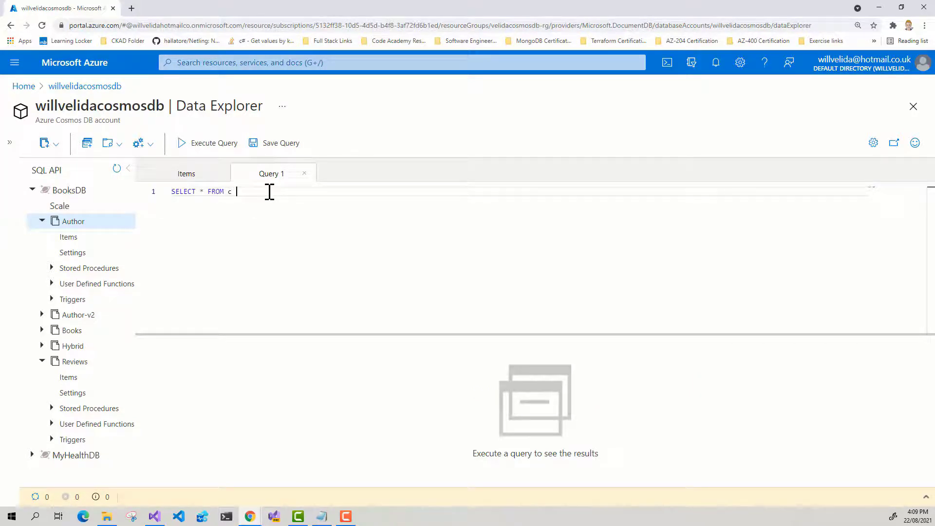
type("WHERE c.id = '")
key("alt+Tab")
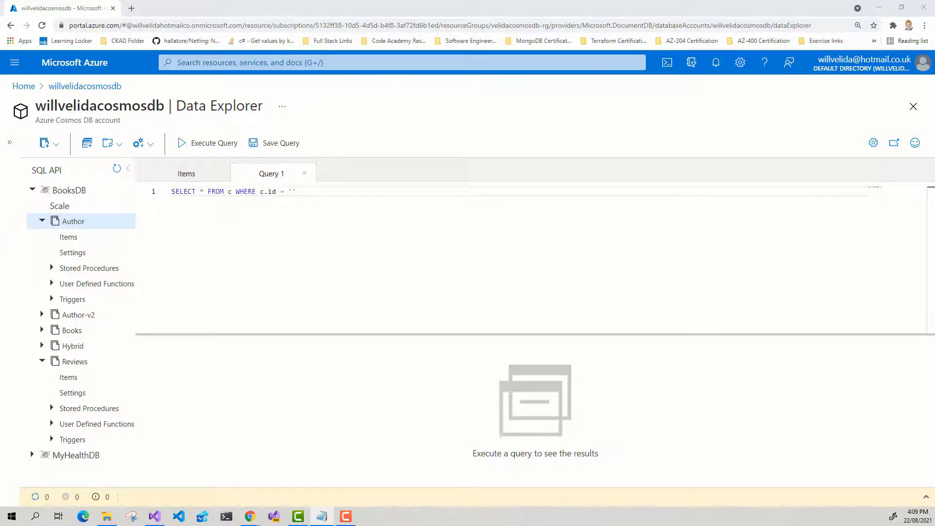
left_click(293, 191)
type("e076a3c5-69bf-47ea-a960-ad4c0499545b")
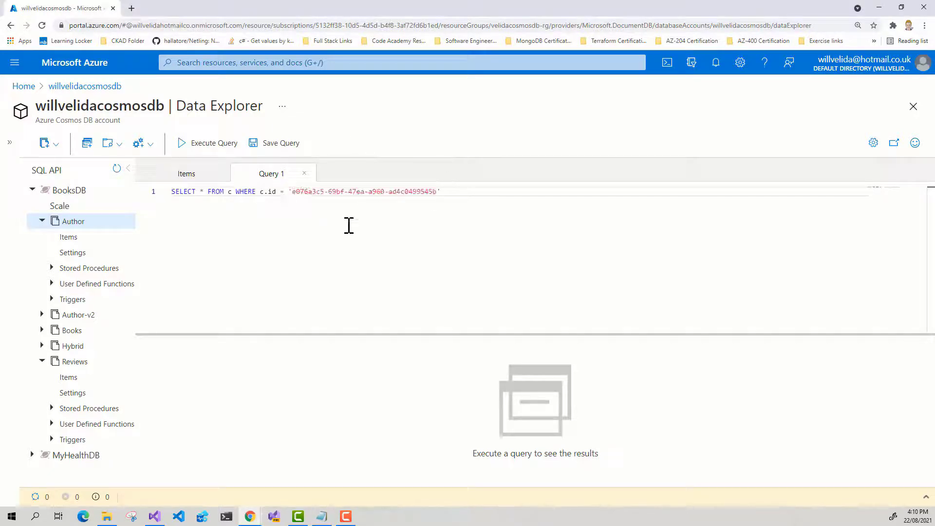
left_click(200, 145)
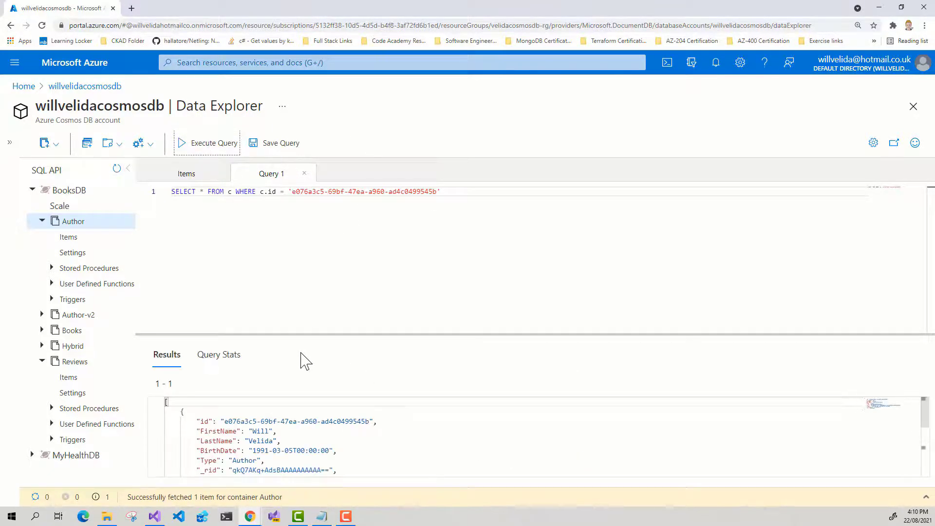
Enlarge the query output area and examine the request charge in the Author query's statistics.
left_click_drag(307, 334, 315, 269)
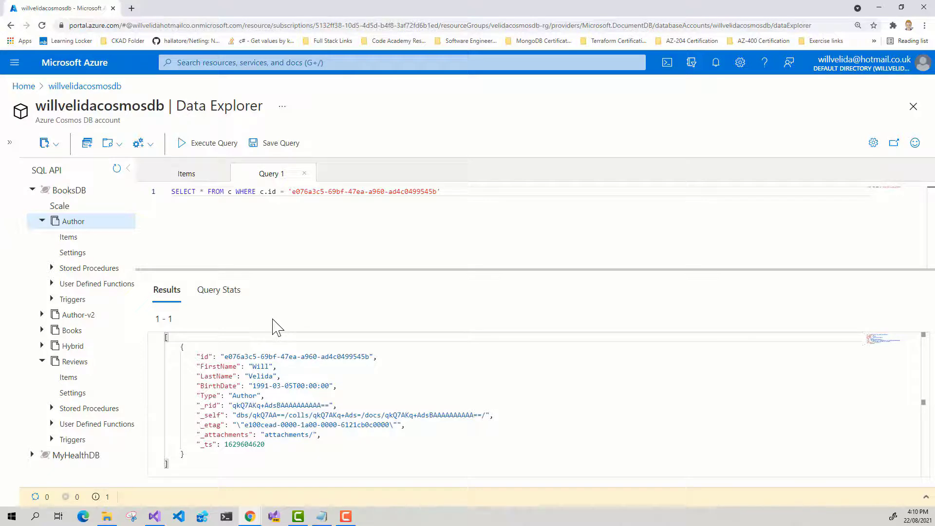
left_click(224, 293)
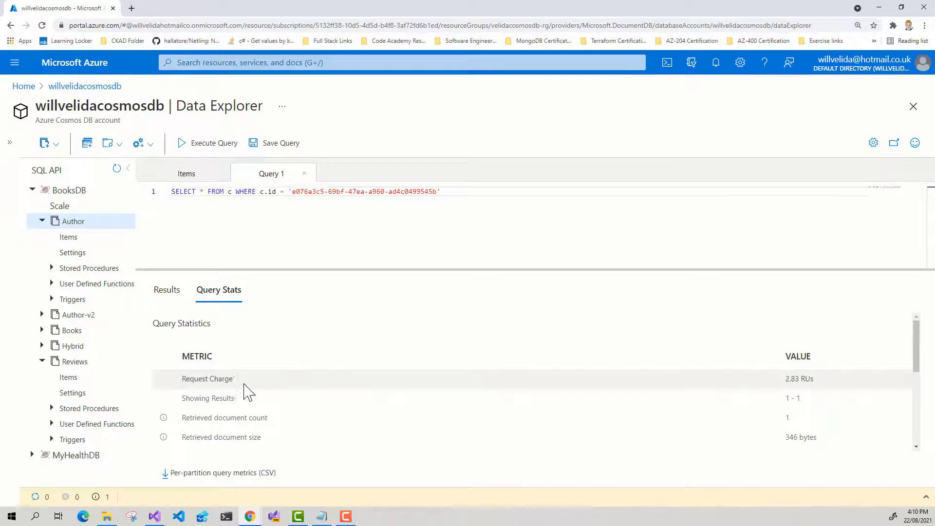
left_click_drag(786, 380, 811, 379)
key("ctrl+plus")
key("ctrl+plus")
key("ctrl+minus")
key("ctrl+minus")
key("ctrl+minus")
key("ctrl+plus")
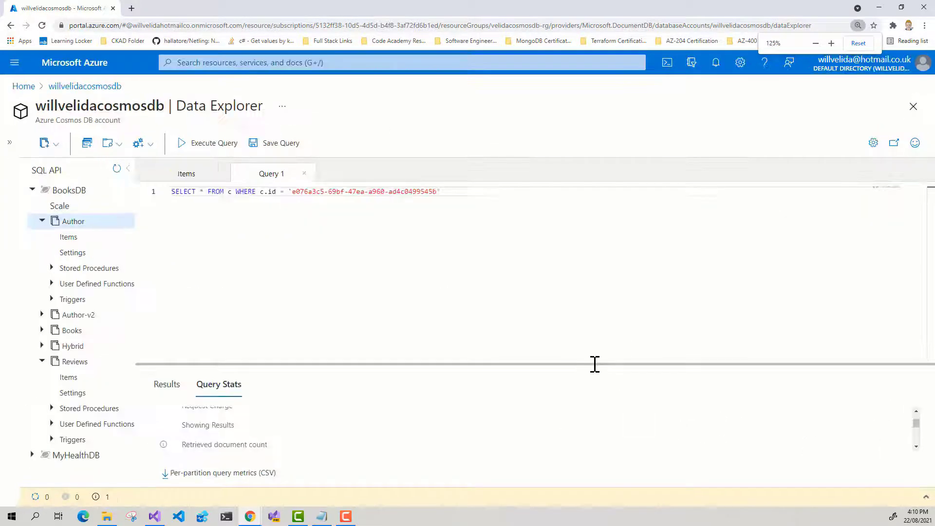
scroll(782, 441, "down", 2)
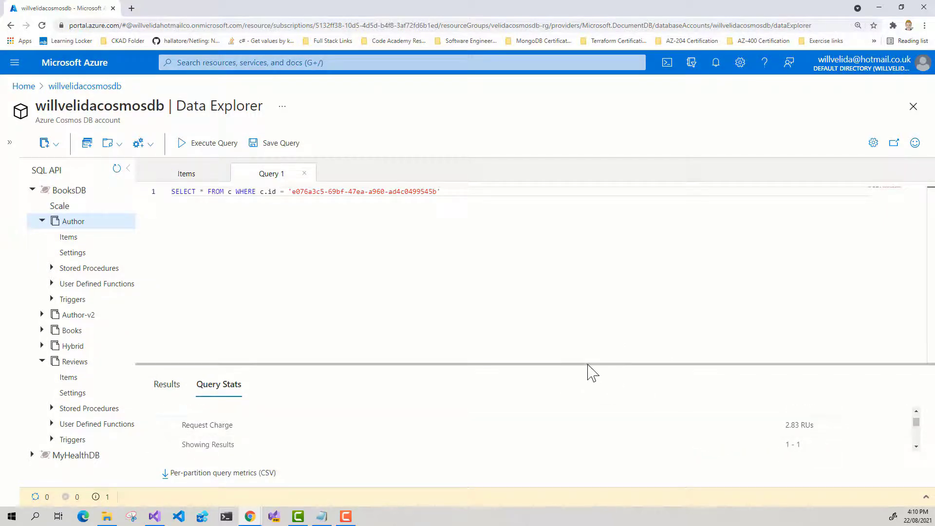
left_click_drag(586, 363, 586, 303)
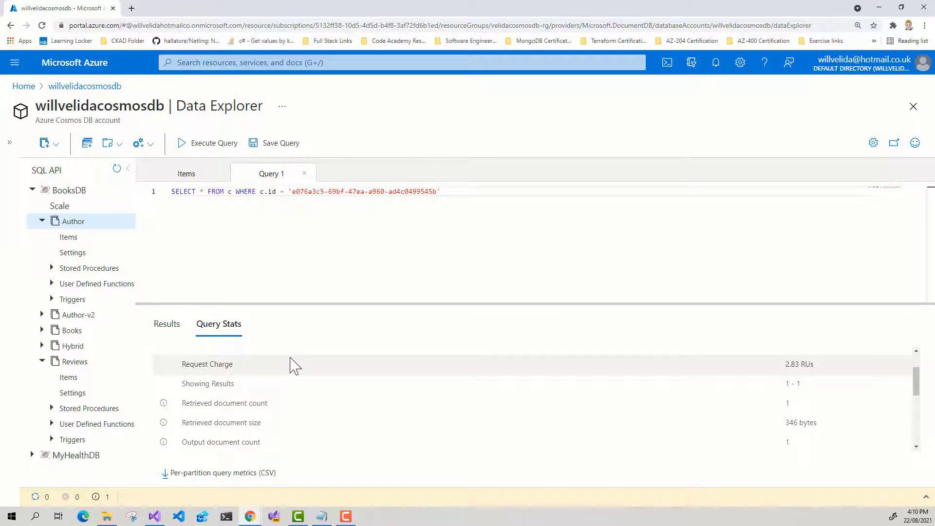
Open the Windows Calculator, enter the request charge 2.83 as the first value, and minimize it.
left_click(322, 516)
left_click(10, 516)
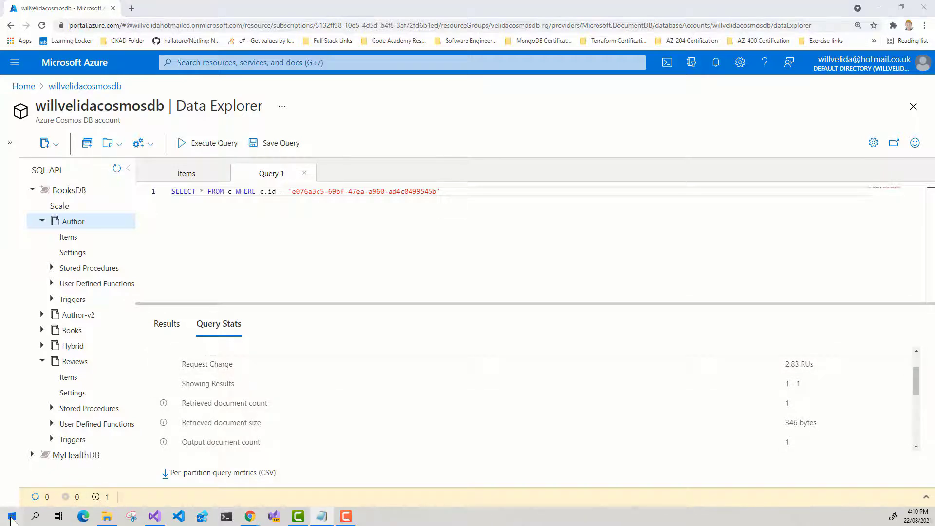
type("calc")
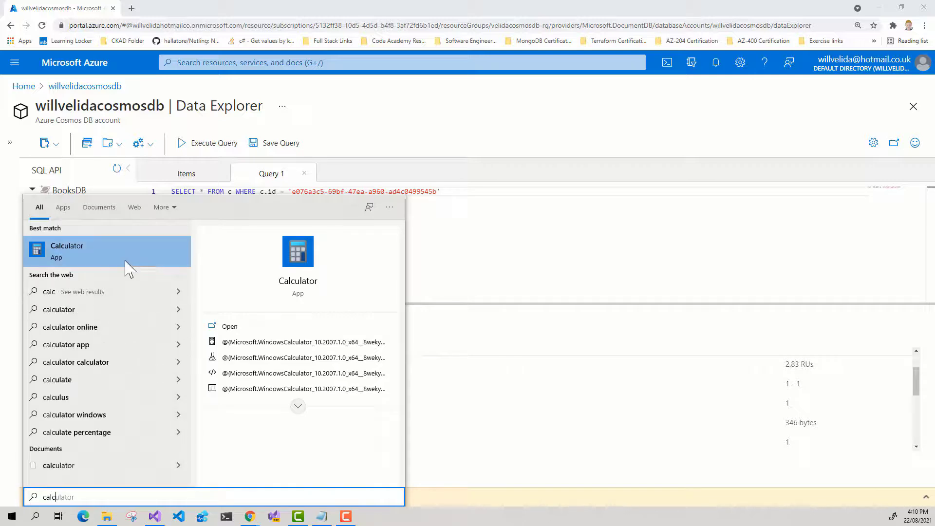
left_click(125, 265)
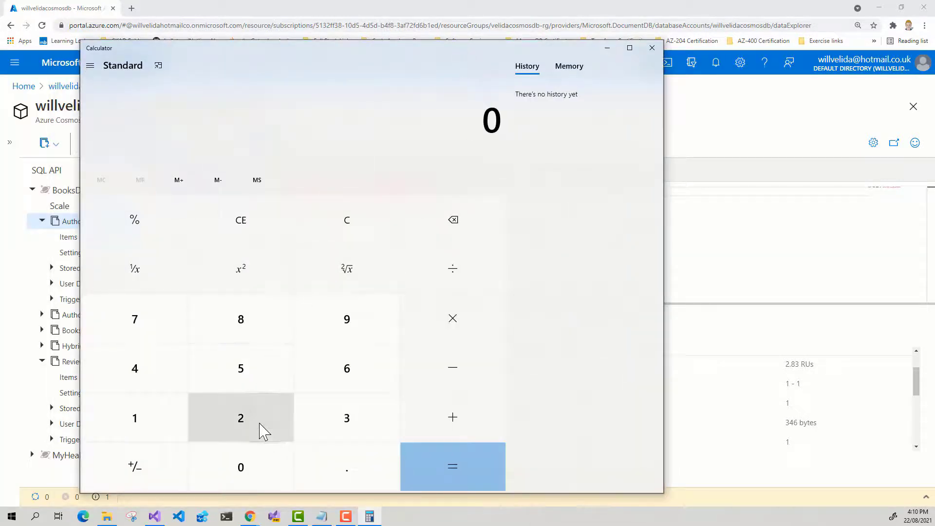
left_click(256, 424)
left_click(347, 475)
left_click(255, 328)
left_click(344, 431)
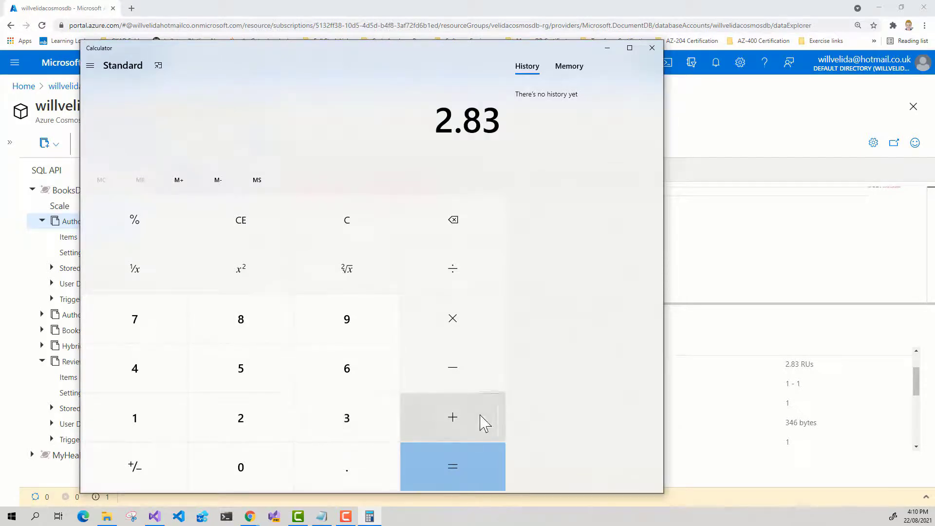
left_click(609, 49)
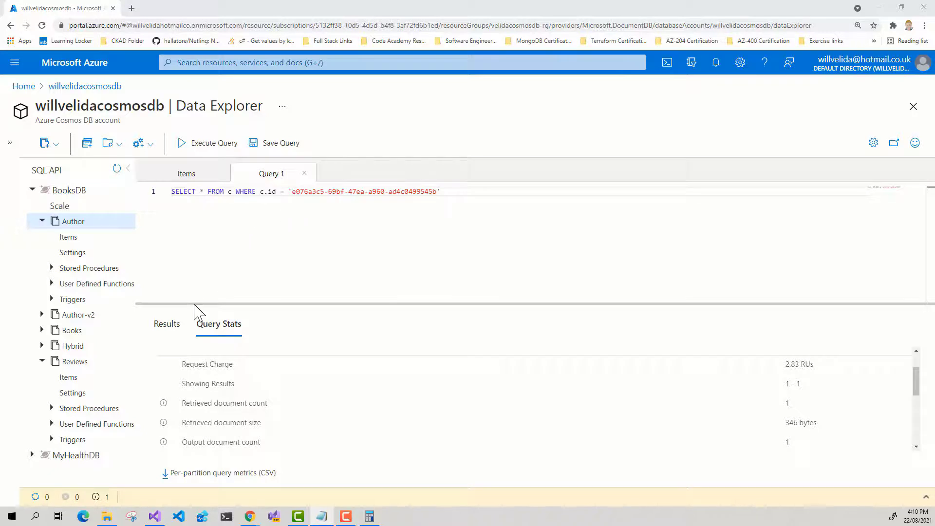
Run a new SQL query on the Books container: SELECT * FROM c WHERE c.AuthorId = 'e076a3c5-69bf-47ea-a960-ad4c0499545b'.
left_click(42, 331)
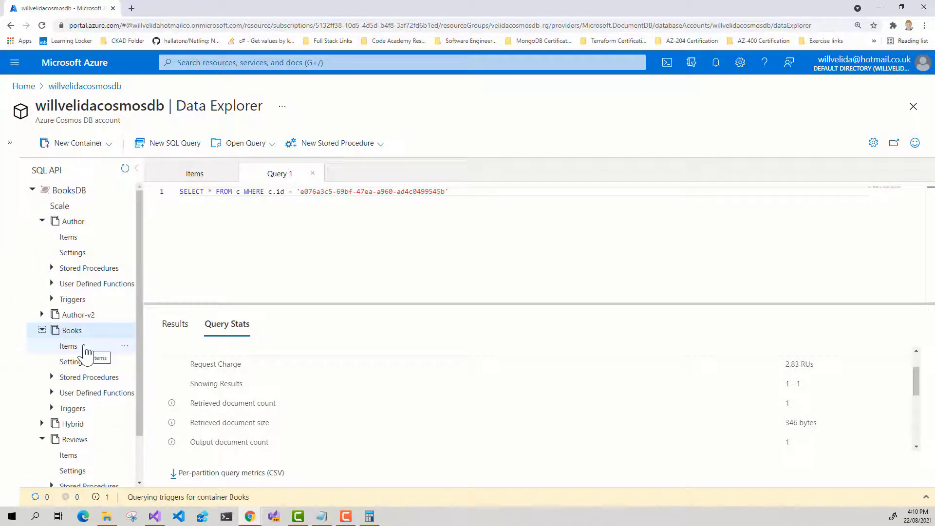
left_click(69, 346)
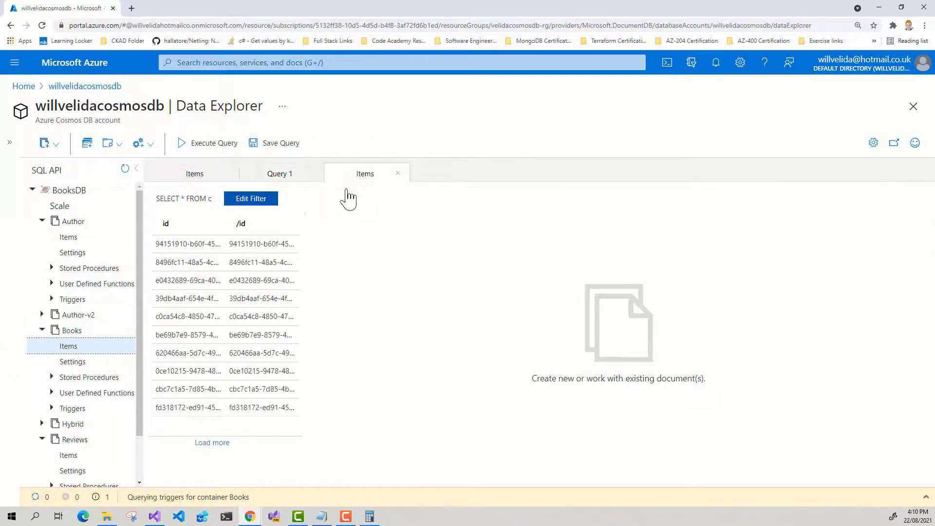
left_click(91, 146)
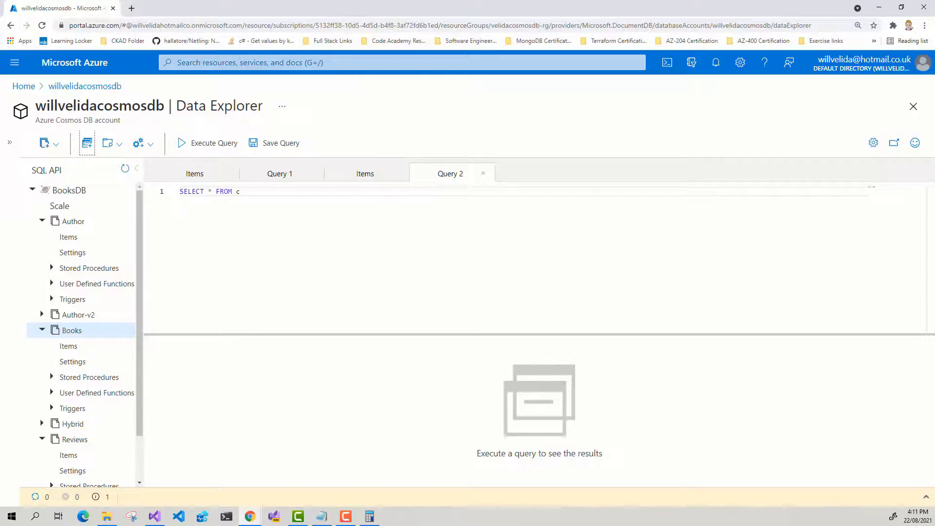
left_click(303, 191)
type("WHERE c.AuthorId = '")
key("alt+Tab")
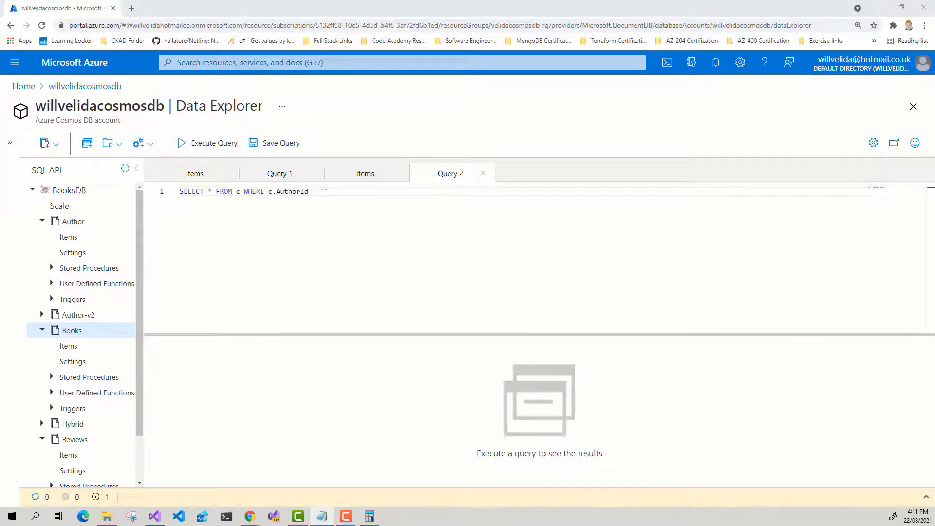
left_click(323, 191)
type("e076a3c5-69bf-47ea-a960-ad4c0499545b")
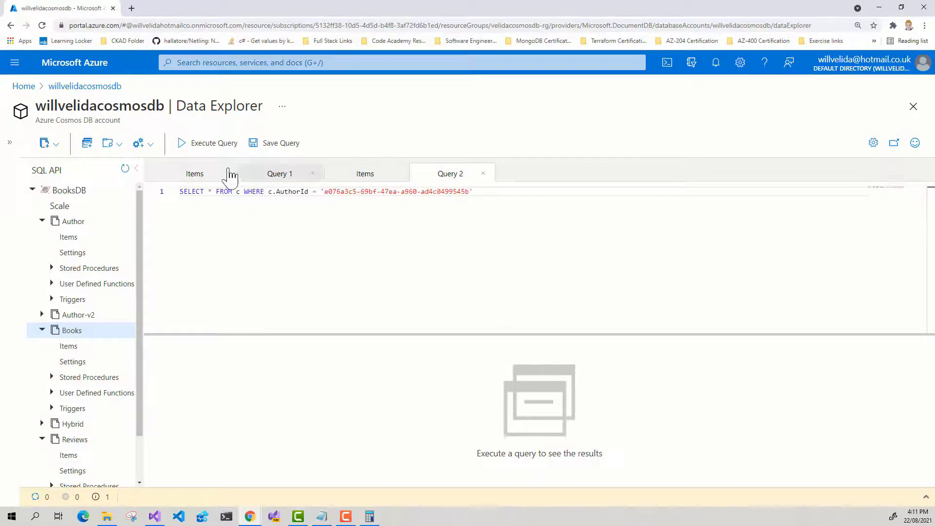
left_click(197, 145)
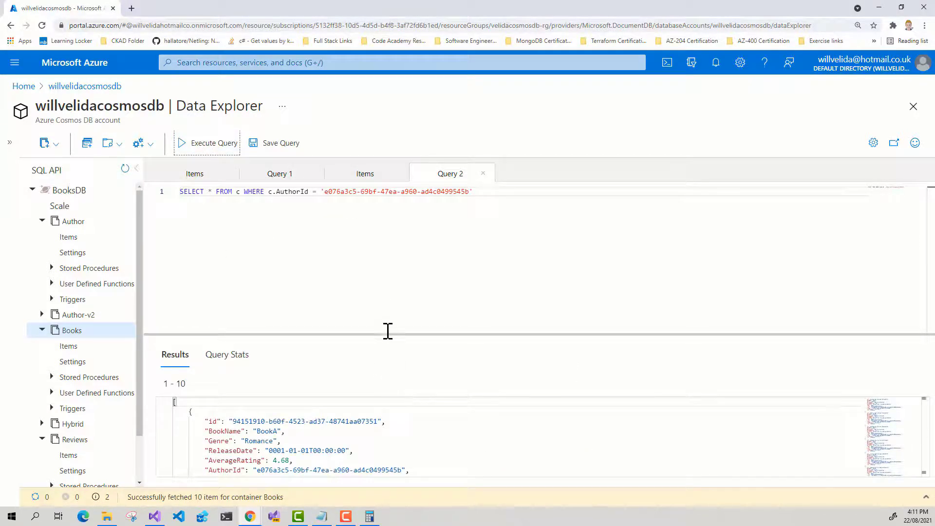
Enlarge the query output area, look through the returned books, and examine the request charge in the Books query's statistics.
left_click(395, 289)
left_click_drag(392, 340, 396, 277)
scroll(344, 371, "down", 10)
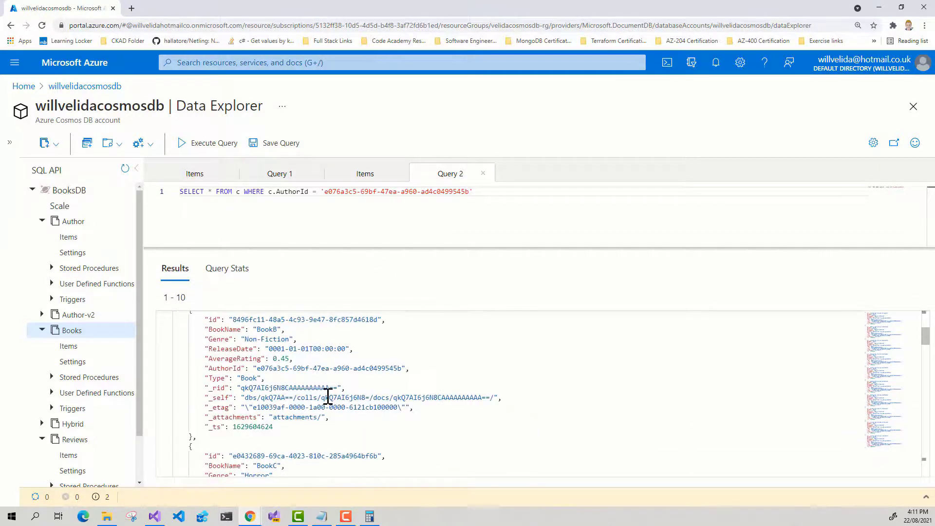
scroll(328, 397, "up", 10)
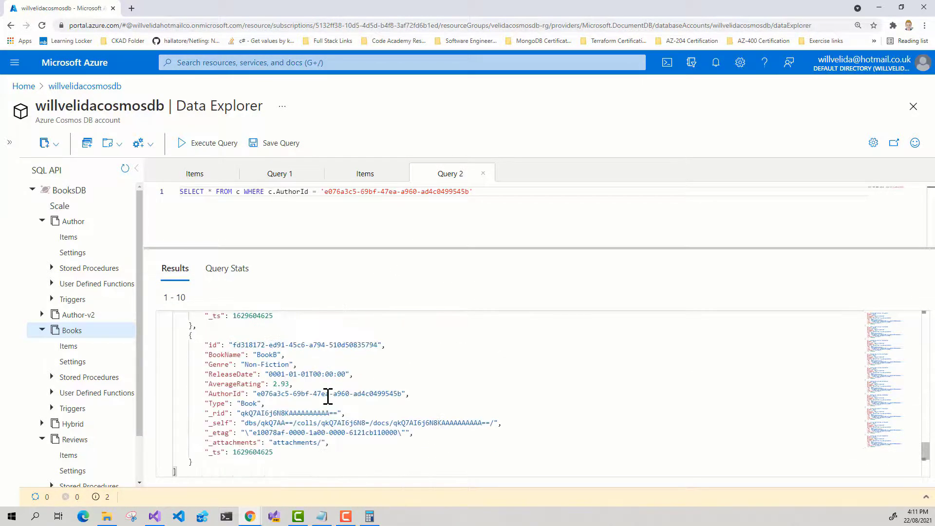
left_click(230, 271)
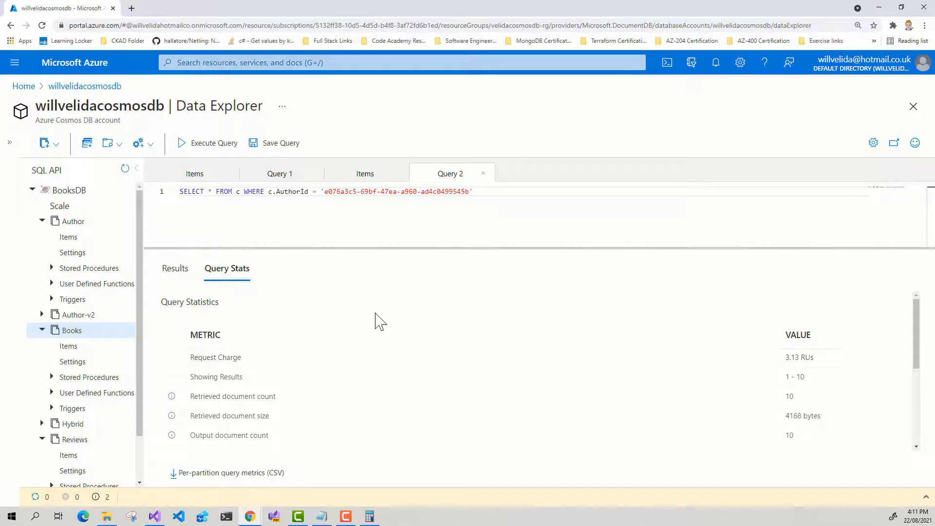
Switch to the Calculator, add the Books request charge 3.13 to the first value, prepare another addition, and minimize it.
left_click(369, 517)
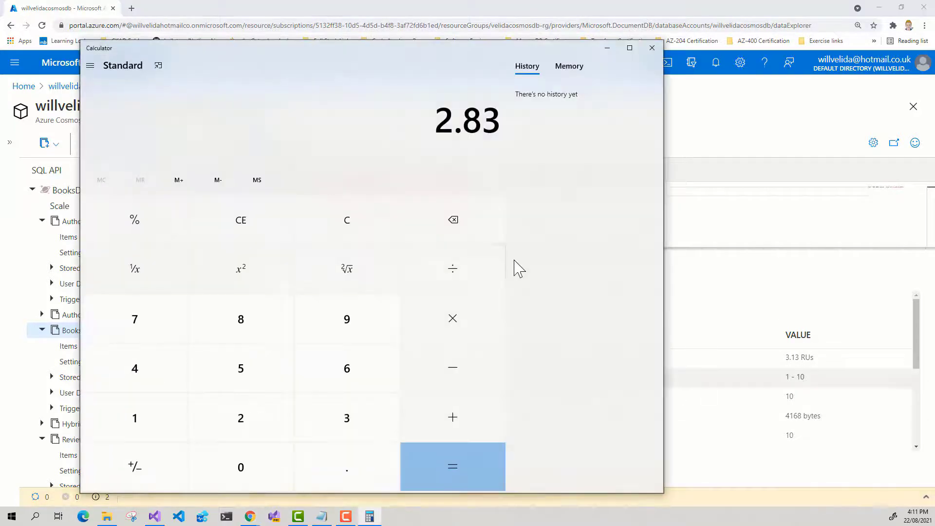
left_click(453, 424)
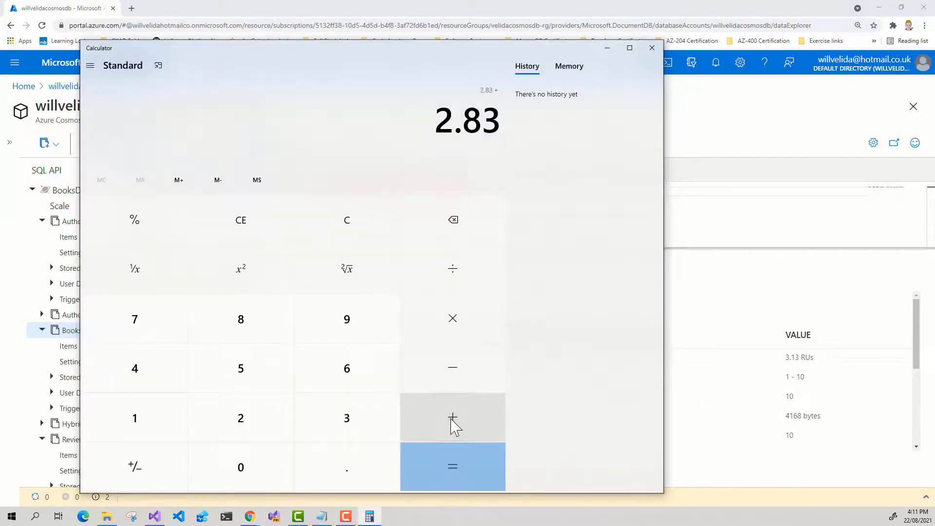
left_click(351, 428)
left_click(346, 463)
left_click(134, 424)
left_click(388, 439)
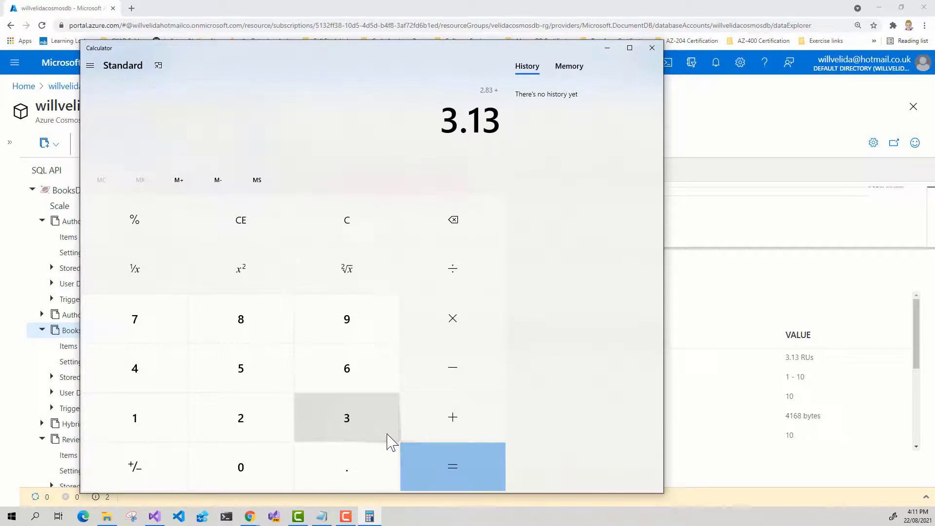
left_click(465, 426)
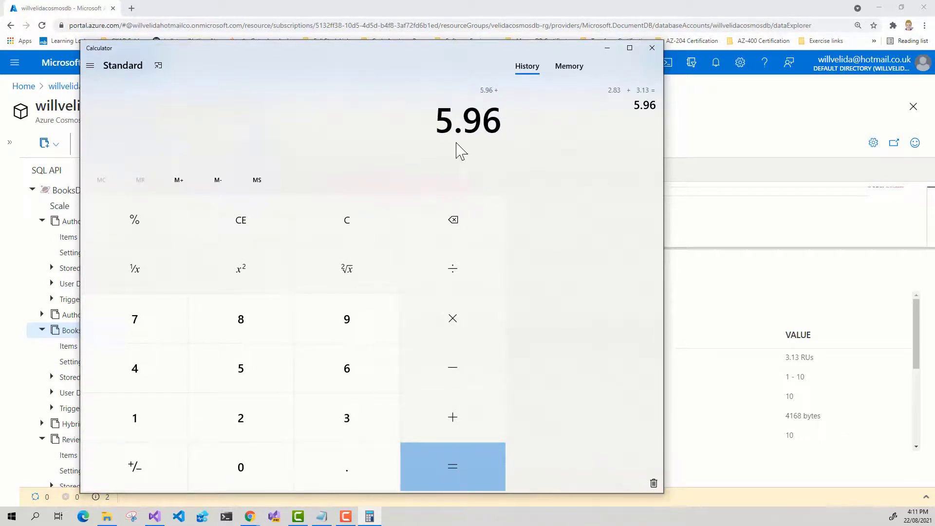
left_click(608, 49)
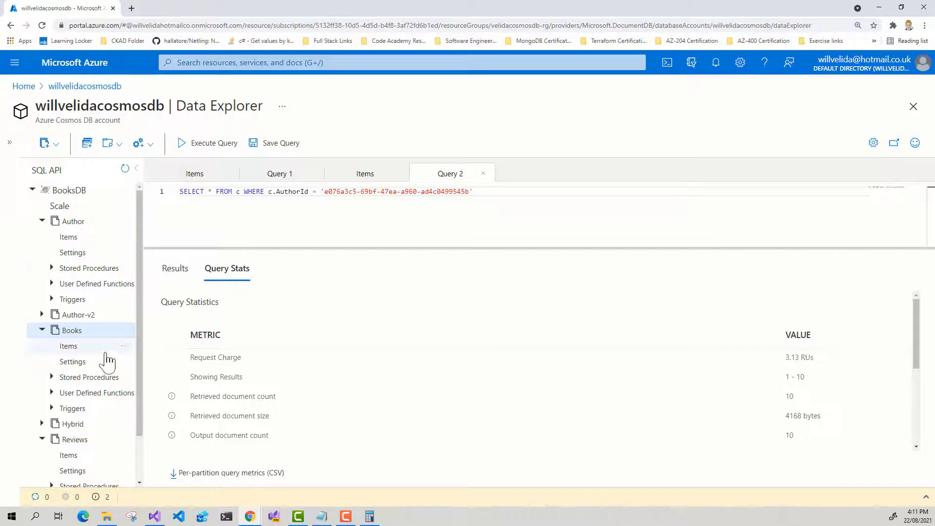
Run a new SQL query on the Reviews container: SELECT * FROM c WHERE c.BookId = 'e0432689-69ca-4023-810c-285a4964bf6b'.
scroll(85, 287, "down", 2)
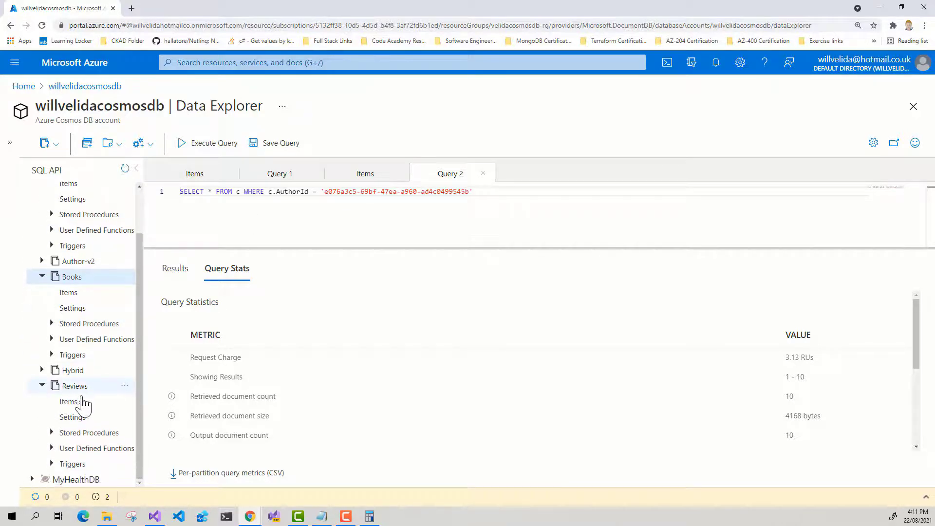
left_click(71, 403)
left_click(91, 148)
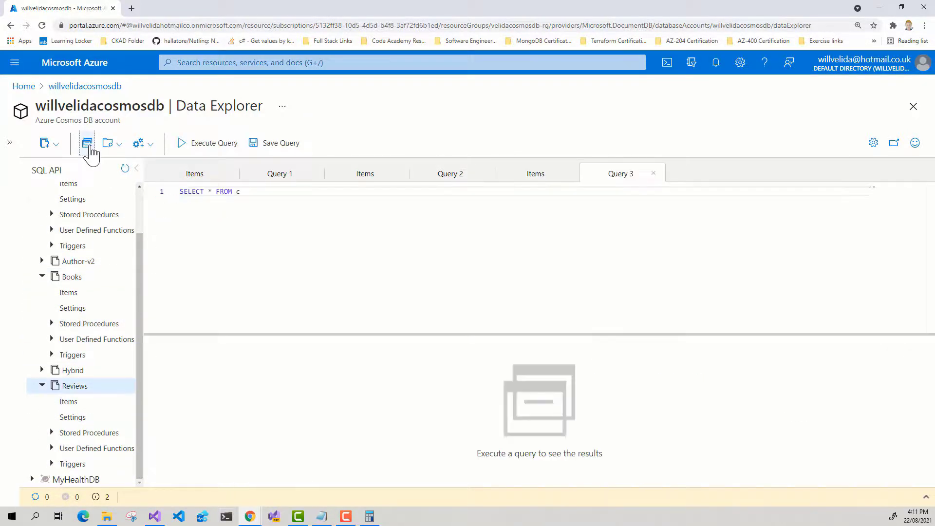
left_click(267, 202)
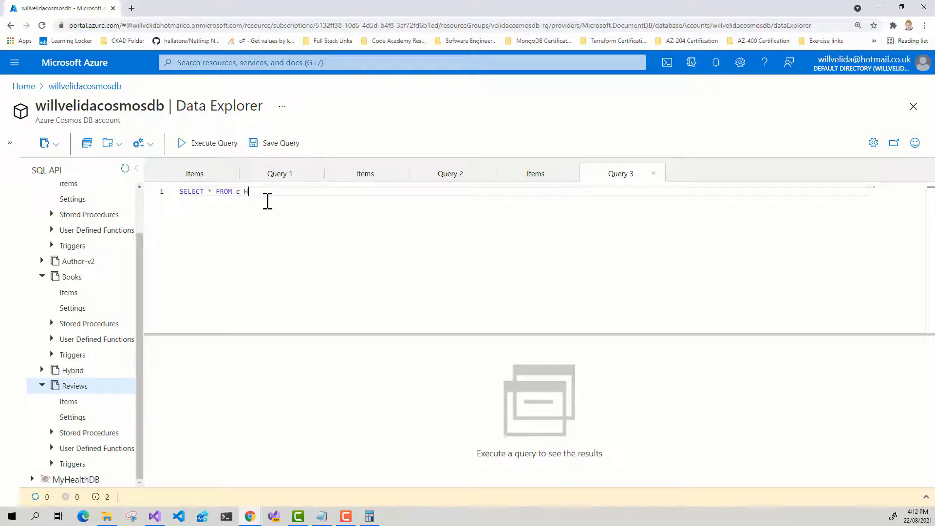
type("WHERE c.BookId")
key("alt+Tab")
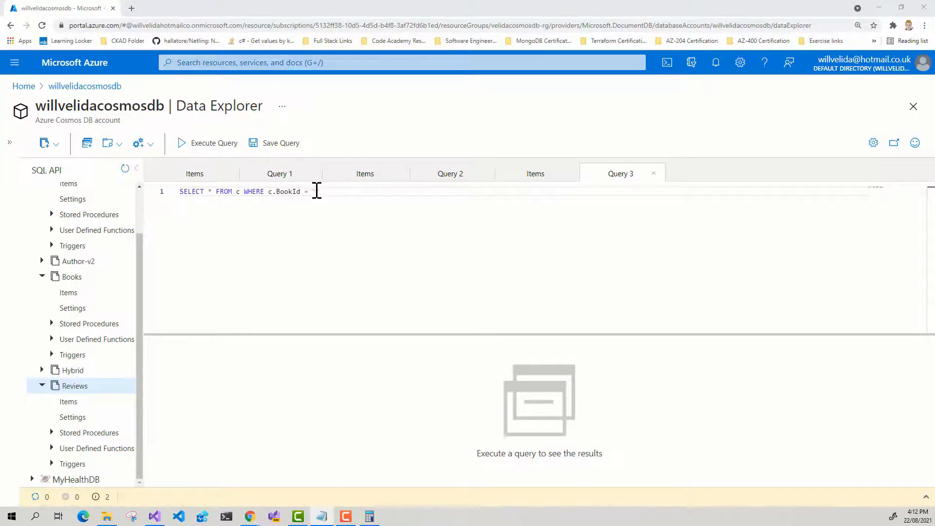
left_click(317, 191)
type("e0432689-69ca-4023-810c-285a4964bf6b")
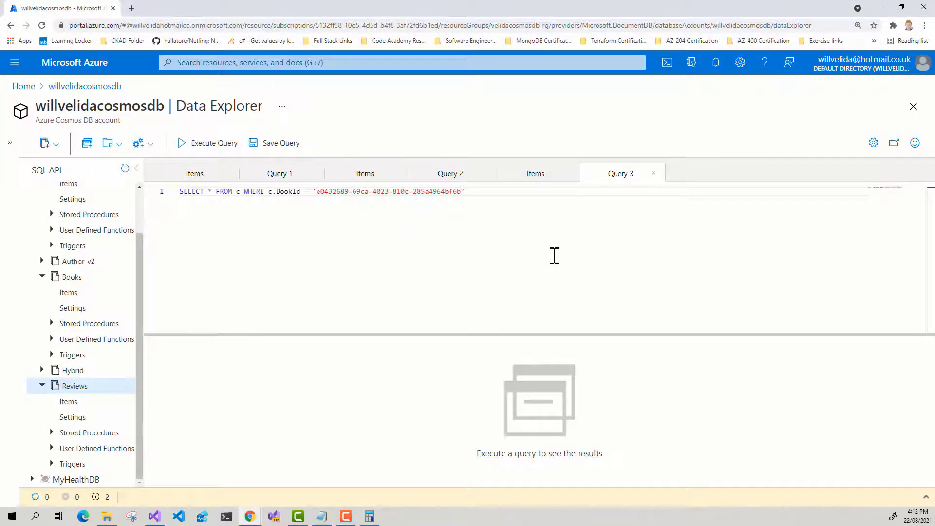
left_click(198, 152)
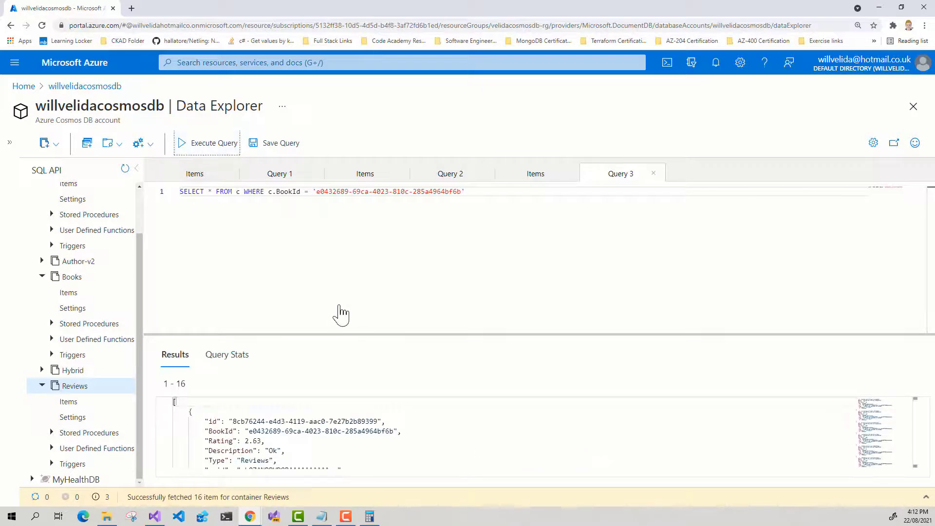
Look through the returned reviews in an enlarged output area and examine the request charge in the Reviews query's statistics.
scroll(330, 426, "down", 5)
scroll(332, 427, "down", 10)
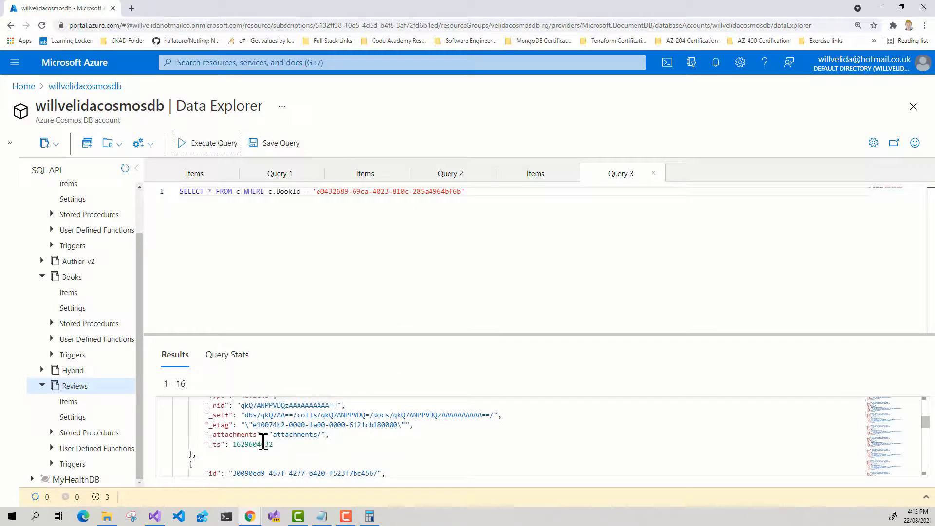
scroll(265, 441, "down", 6)
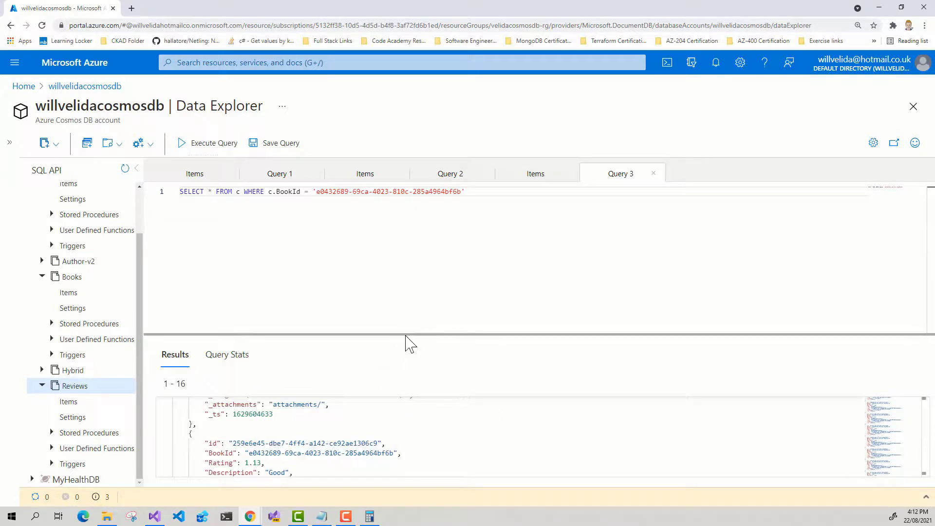
left_click_drag(407, 334, 415, 195)
scroll(236, 438, "down", 3)
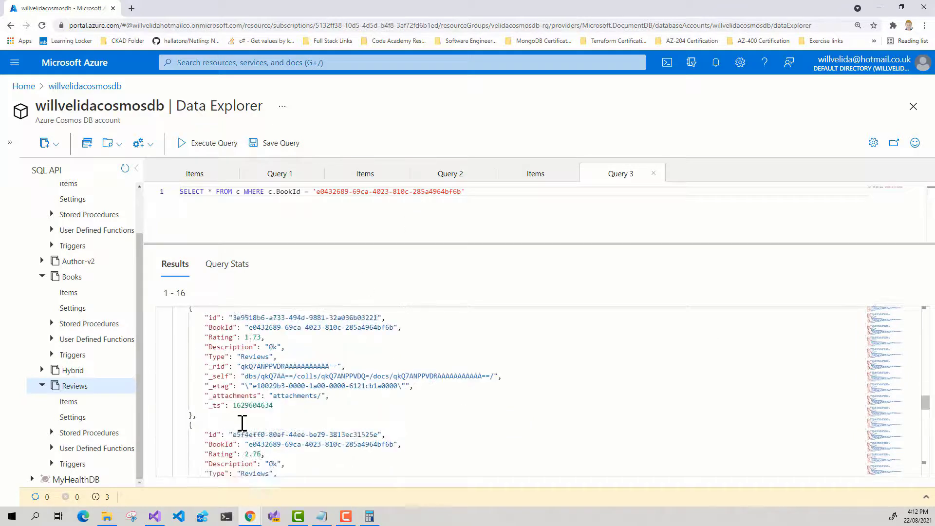
left_click(226, 266)
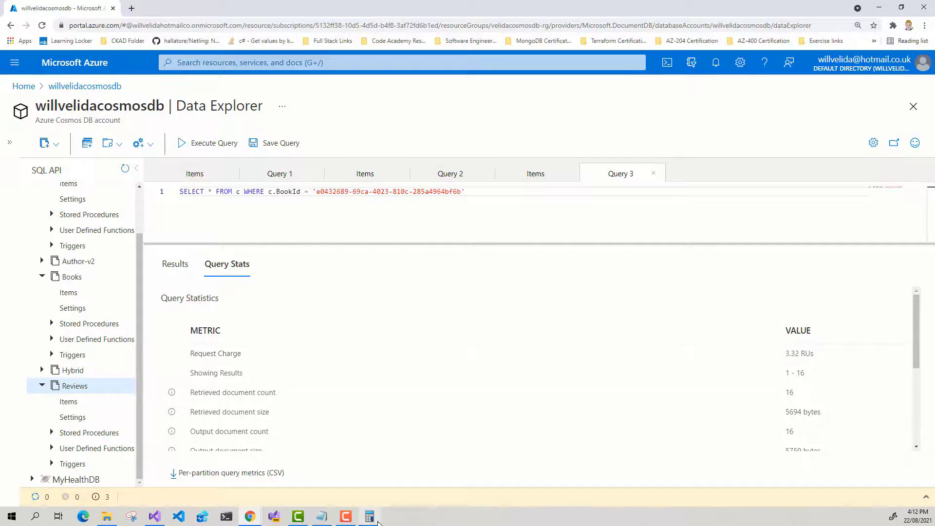
Switch to the Calculator, add the Reviews request charge 3.32 to the running sum, compute the total, and return to the browser.
left_click(370, 518)
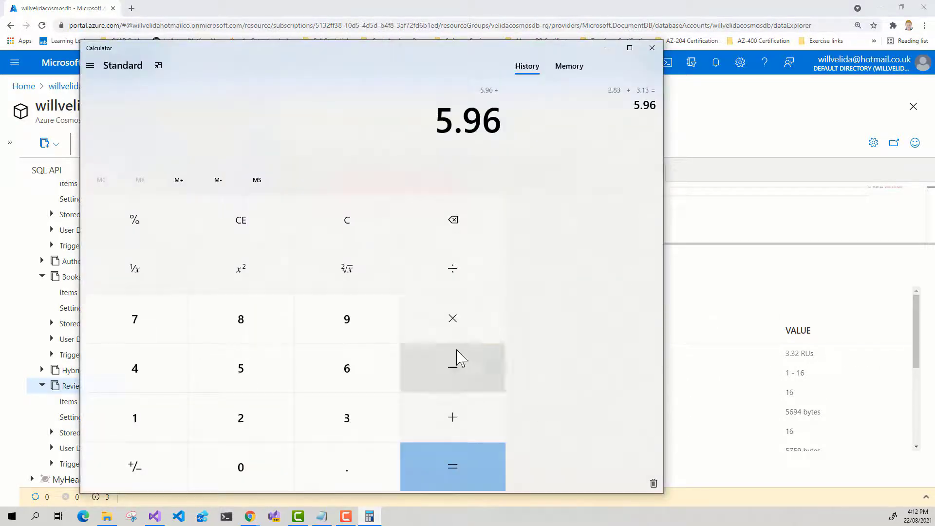
left_click(350, 431)
left_click(337, 446)
left_click(346, 418)
left_click(240, 417)
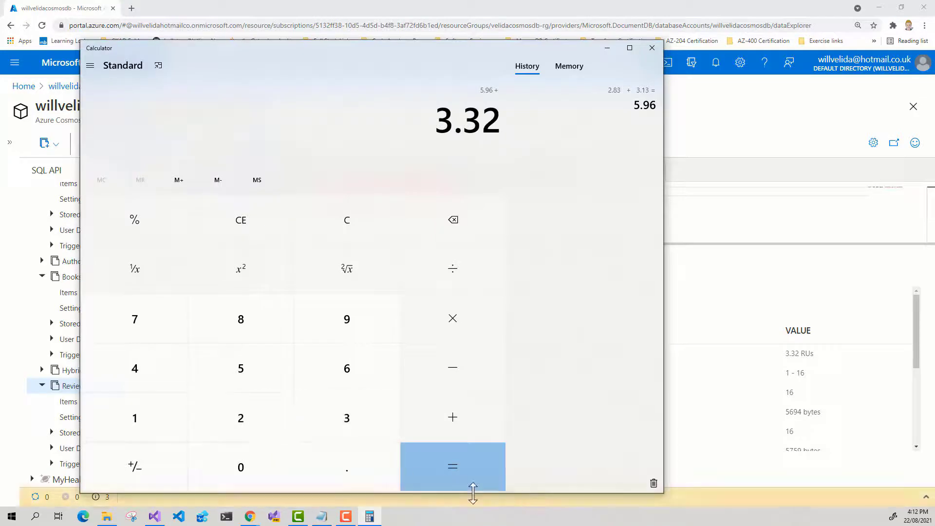
left_click(458, 467)
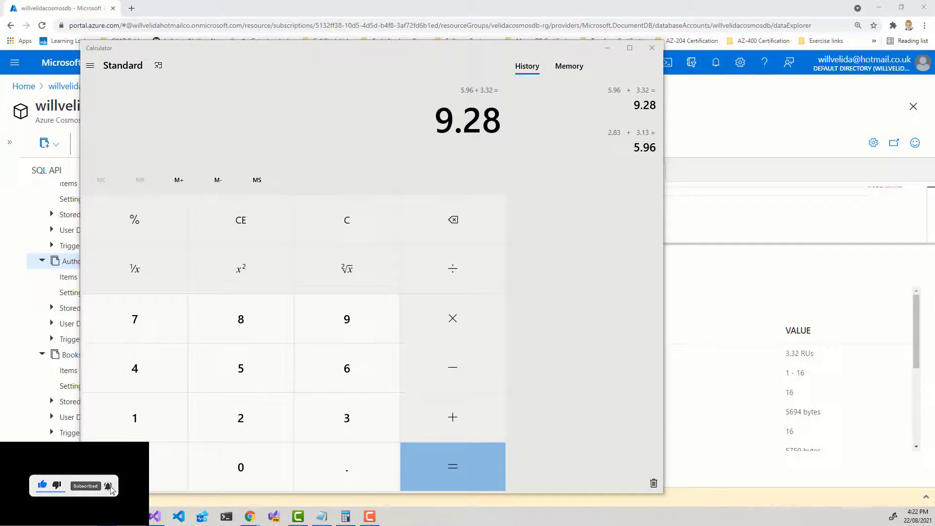
left_click(832, 224)
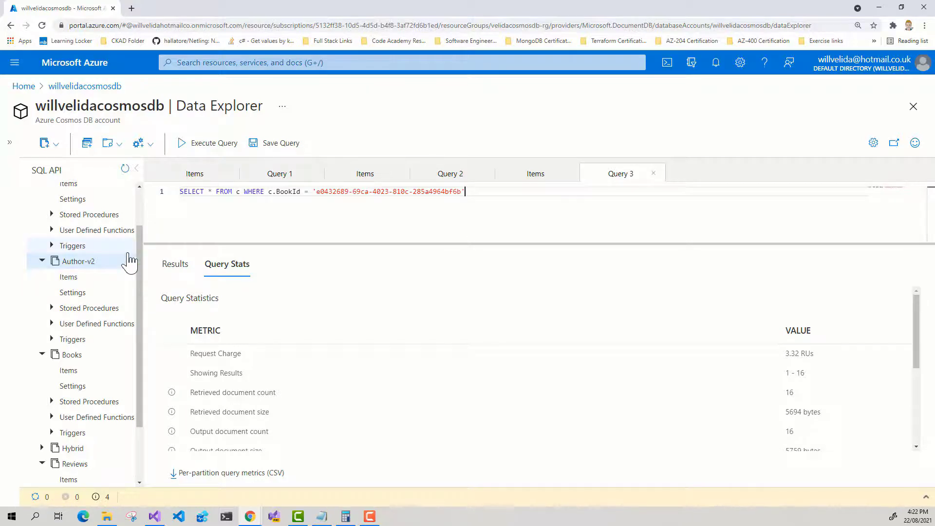
Run a new SQL query on the Author-v2 container: SELECT * FROM c WHERE c.Author.id = 'e076a3c5-69bf-47ea-a960-ad4c0499545b'.
left_click(80, 277)
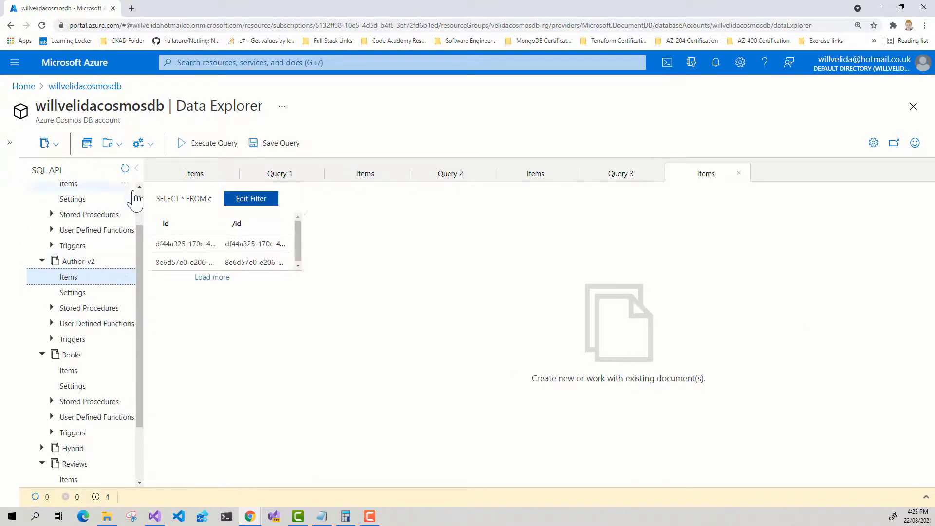
left_click(83, 146)
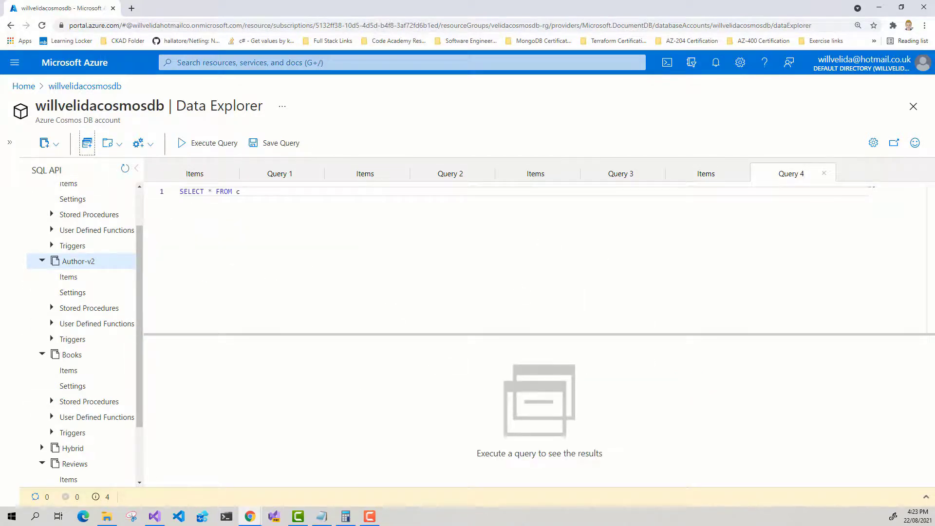
left_click(288, 190)
type("WHERE c.Author.id = ''")
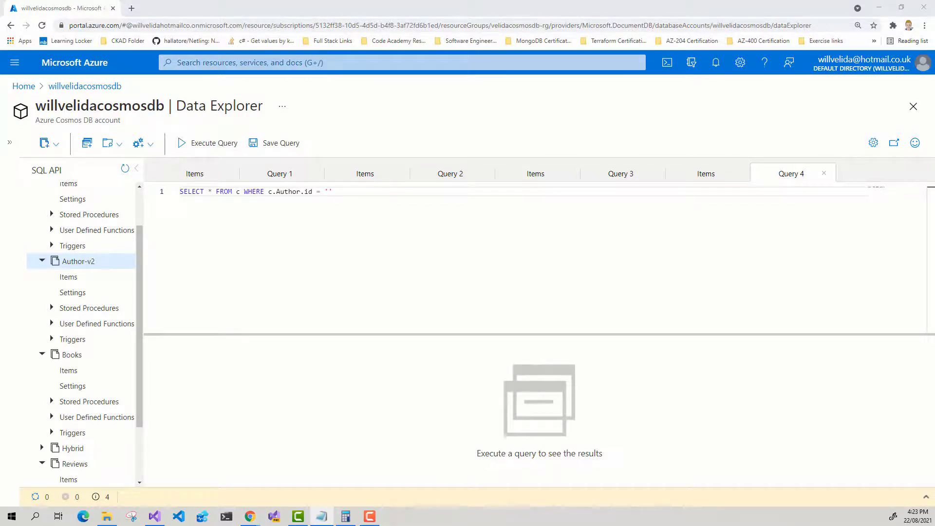
left_click(330, 191)
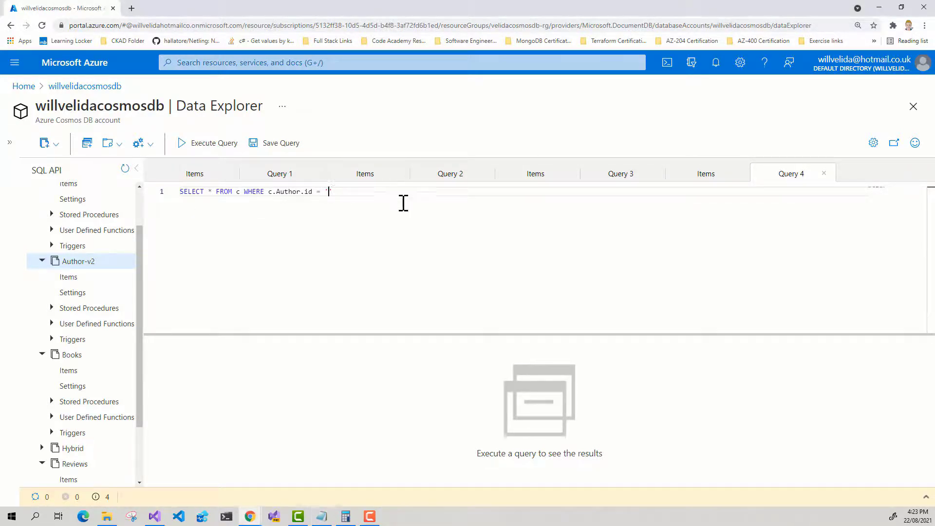
type("e076a3c5-69bf-47ea-a960-ad4c0499545b")
left_click(210, 144)
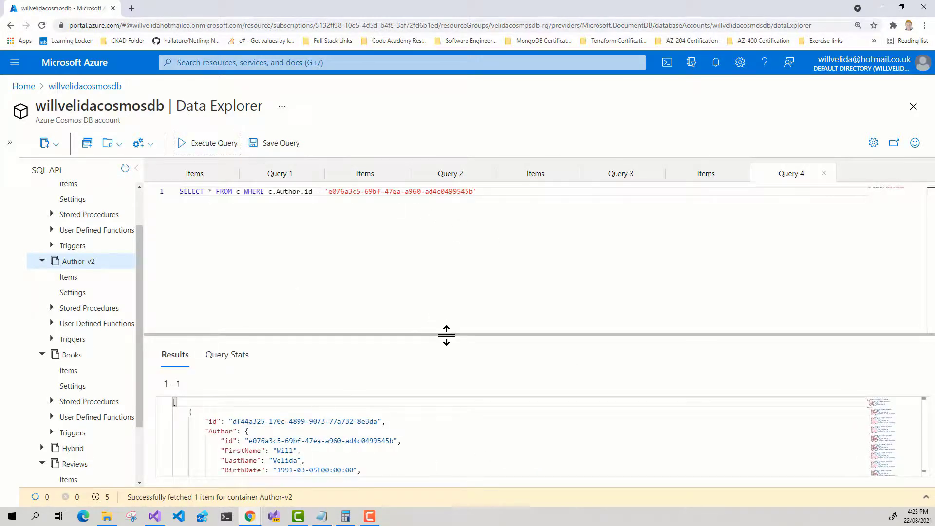
Enlarge the query output area and examine the embedded author and books data in the Author-v2 result.
left_click_drag(445, 335, 446, 255)
scroll(322, 389, "down", 3)
scroll(341, 366, "up", 4)
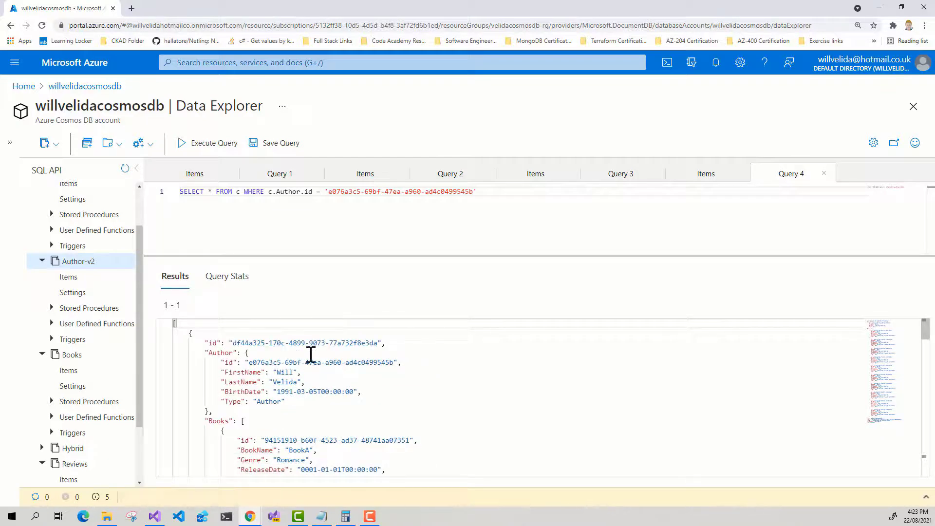
left_click(281, 373)
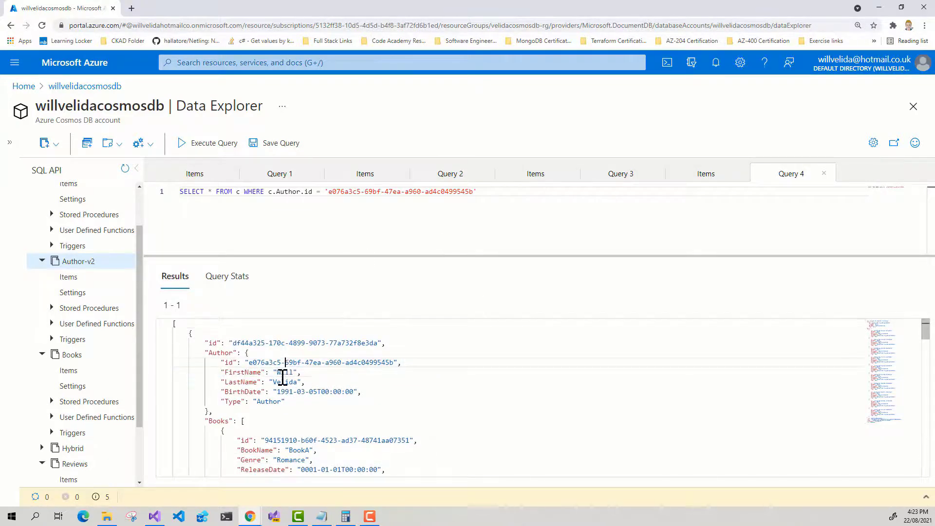
Look through the rest of the Author-v2 query result and examine the request charge in its query statistics.
double_click(272, 362)
scroll(330, 383, "down", 10)
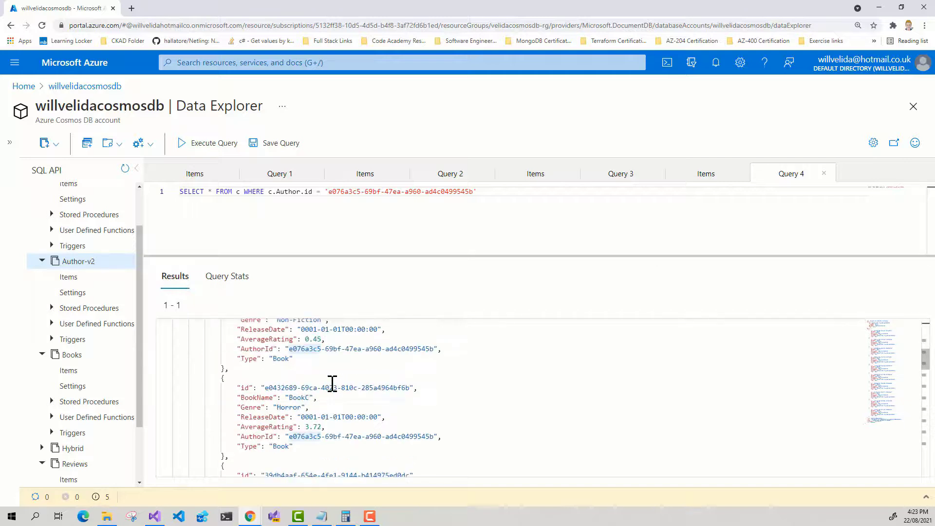
scroll(332, 384, "down", 10)
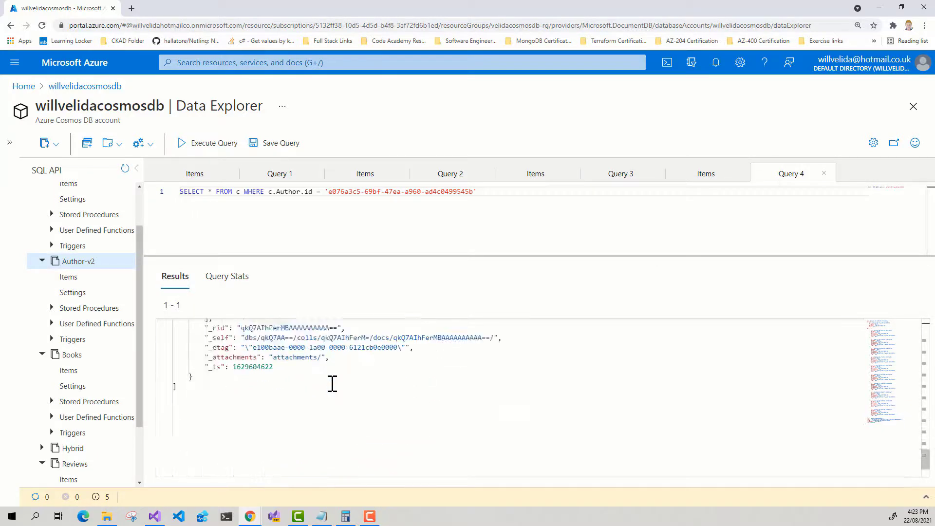
left_click(237, 282)
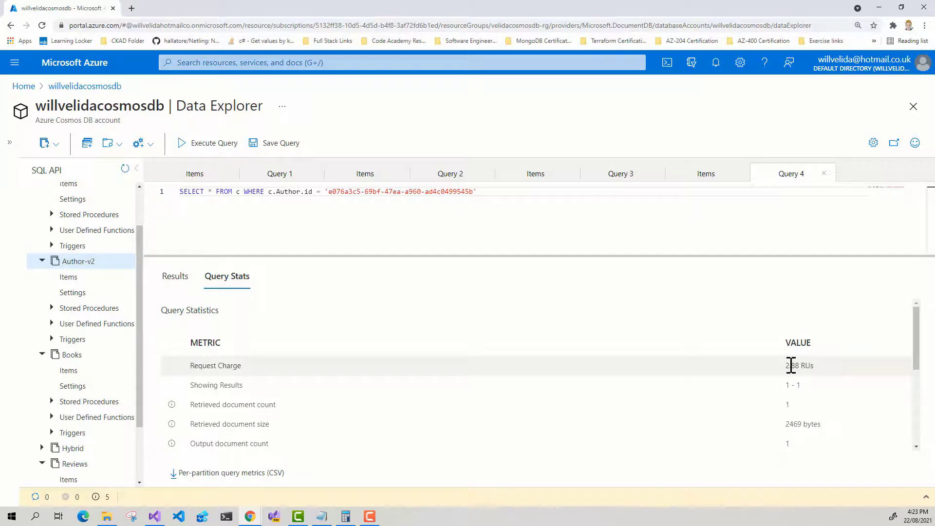
left_click_drag(785, 366, 815, 368)
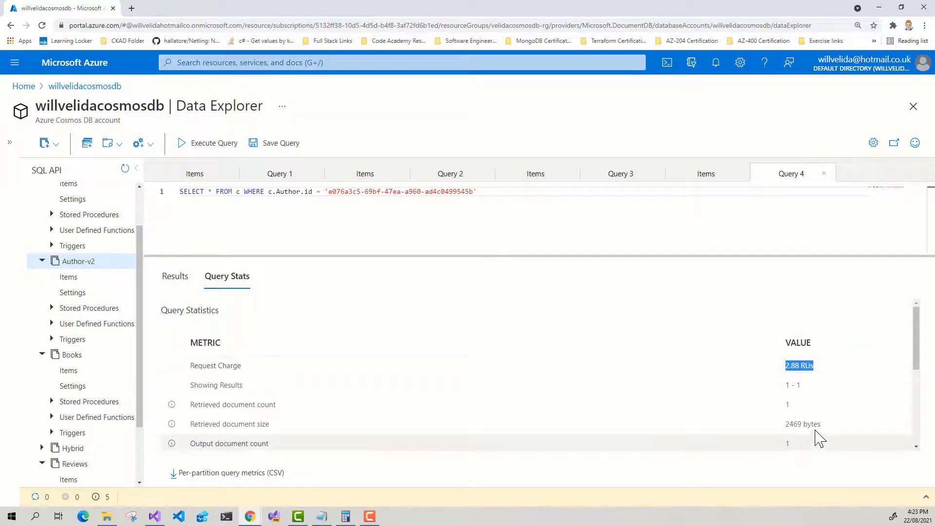
left_click(754, 365)
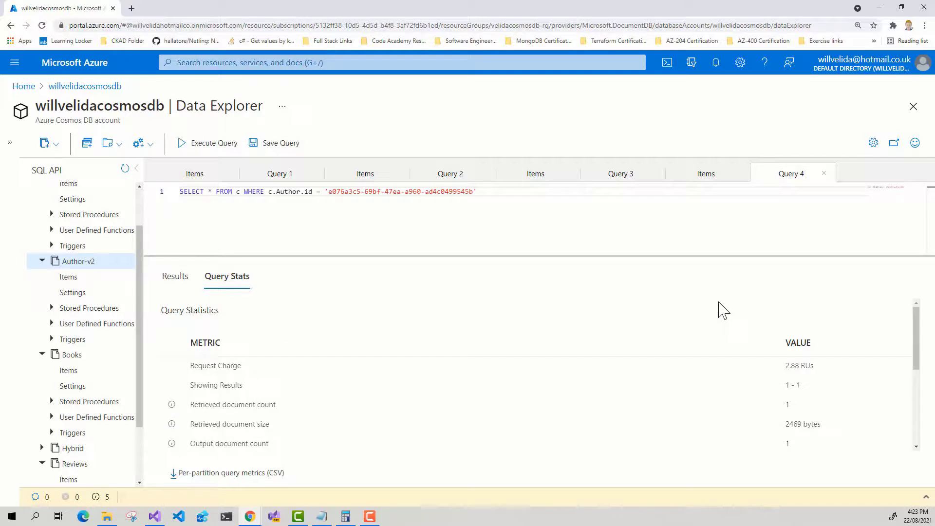
Return to the Author-v2 query results and examine the embedded Author object at the start of the returned document.
left_click(170, 275)
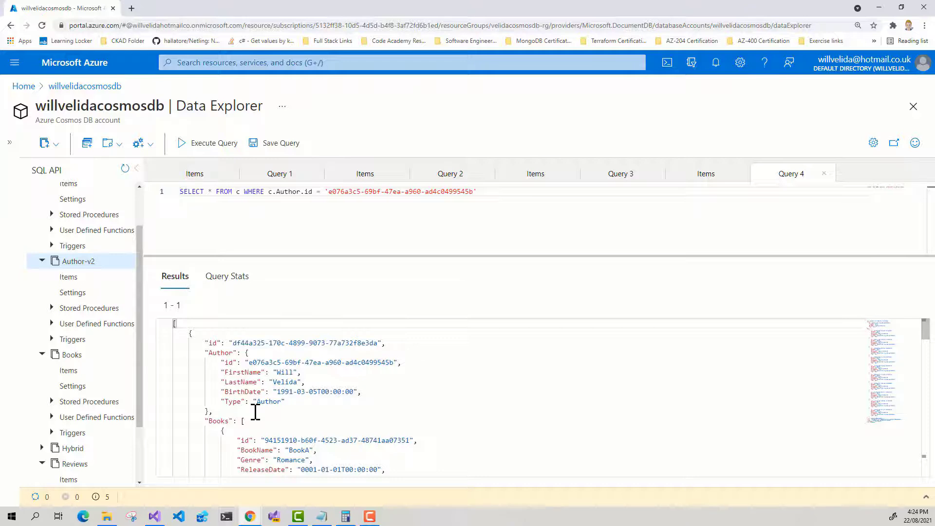
scroll(293, 390, "down", 5)
scroll(320, 390, "down", 10)
scroll(319, 389, "up", 15)
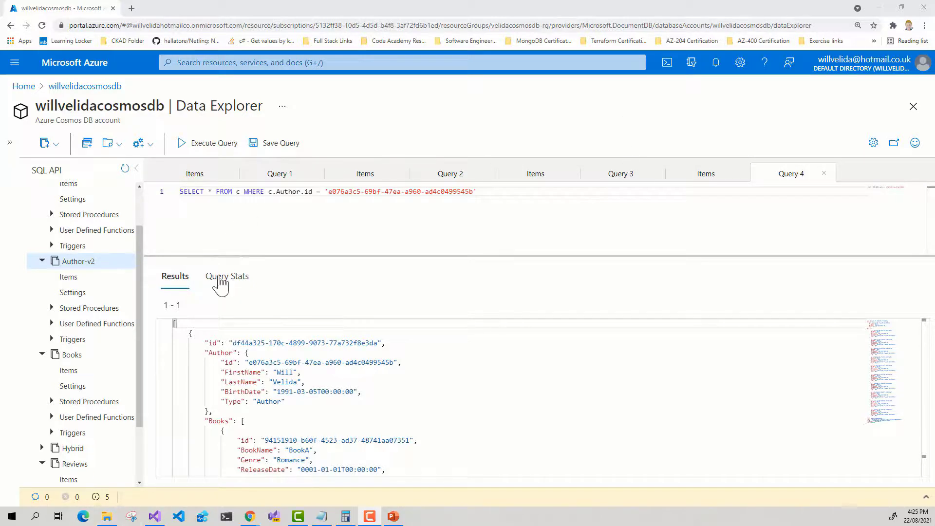
left_click_drag(218, 354, 238, 356)
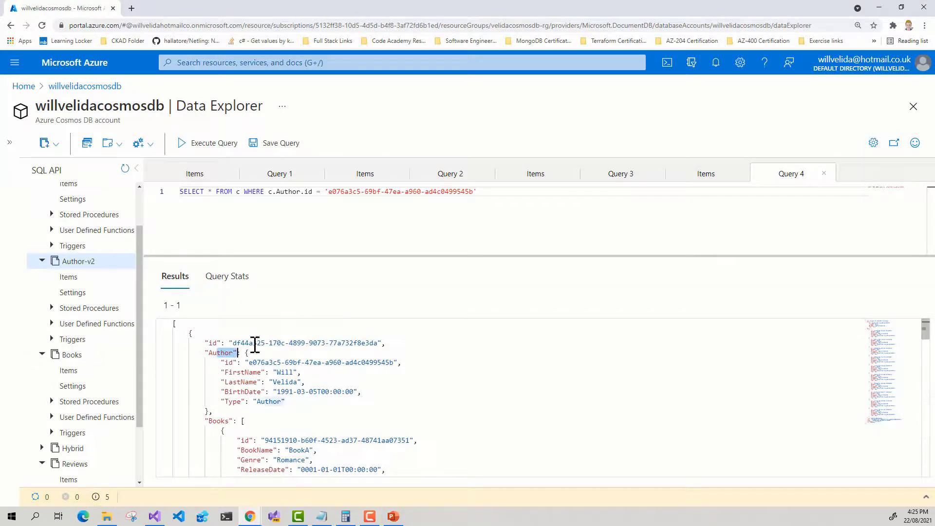
scroll(291, 352, "down", 3)
left_click(218, 355)
scroll(298, 379, "up", 3)
double_click(222, 354)
left_click(282, 381)
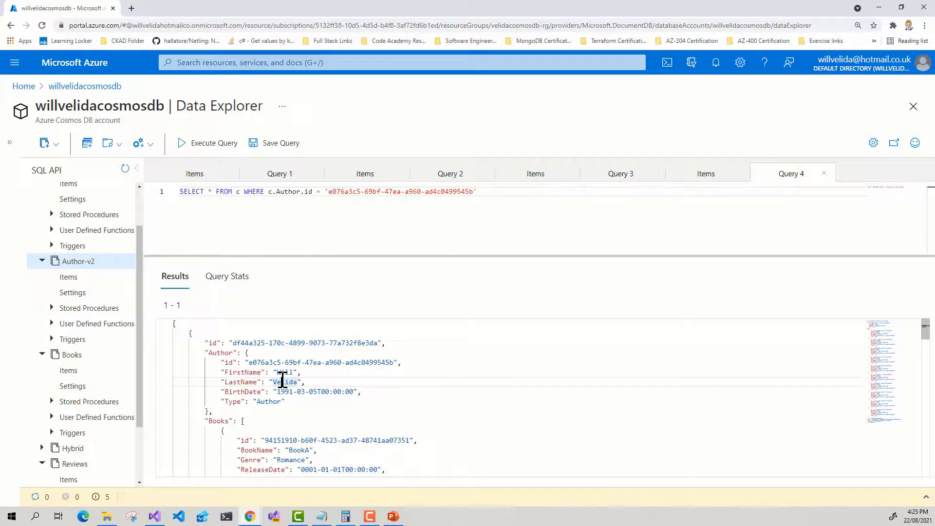
Look through the embedded Books array in the Author-v2 result and examine the id of its first book.
key("alt+Tab")
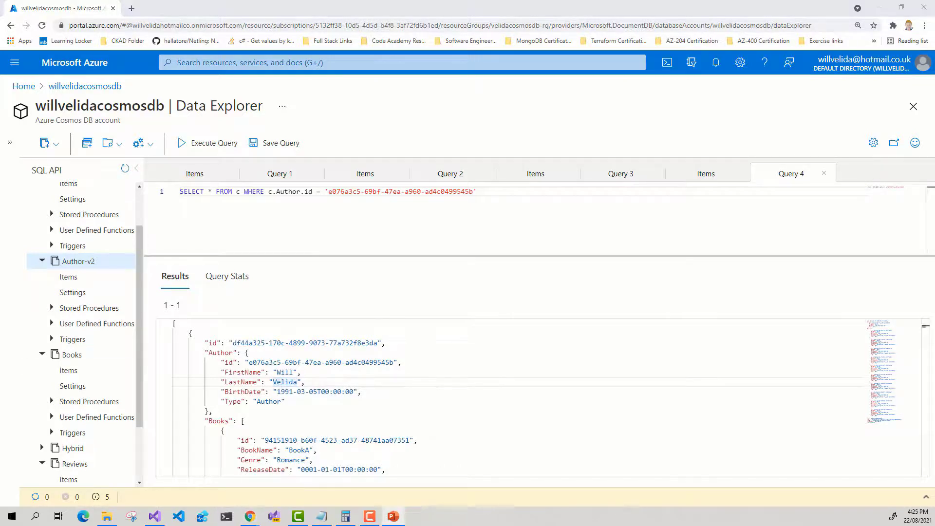
key("alt+Tab")
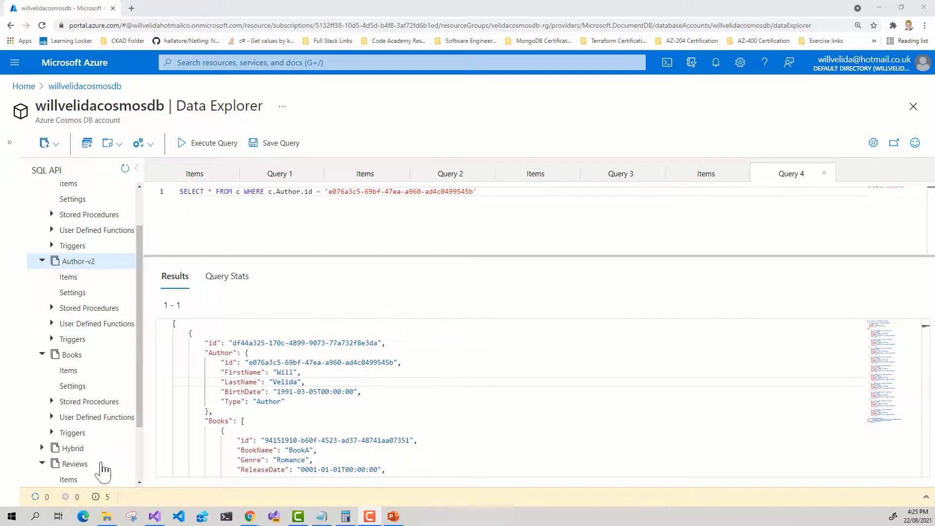
scroll(323, 387, "down", 6)
scroll(324, 390, "down", 6)
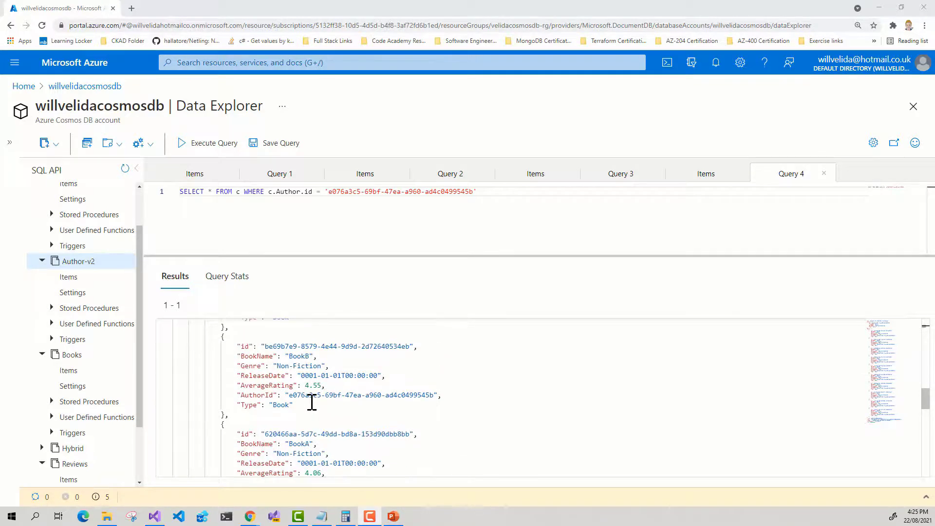
scroll(312, 403, "up", 10)
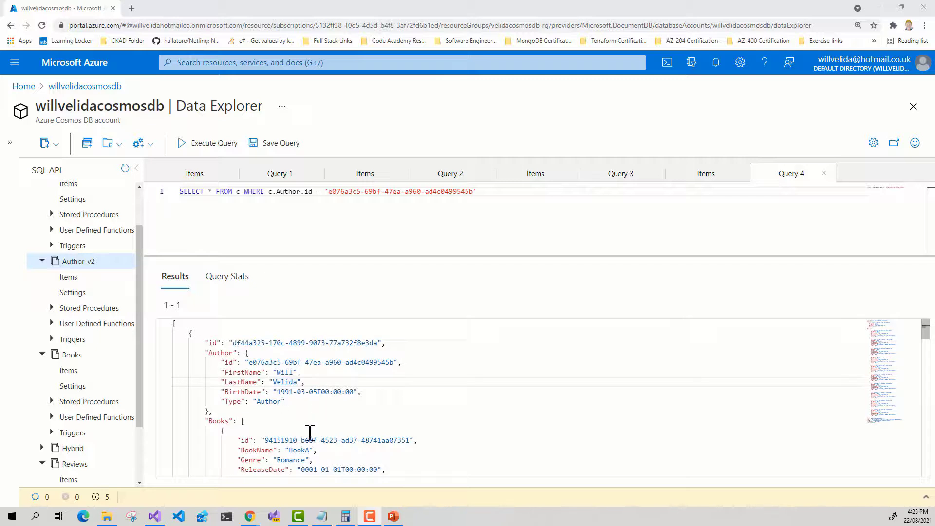
scroll(307, 428, "down", 4)
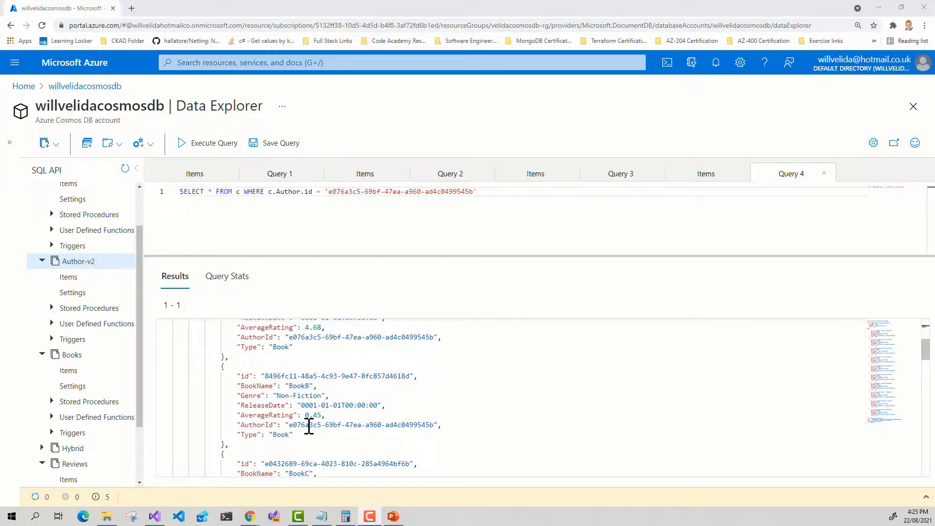
scroll(309, 426, "down", 5)
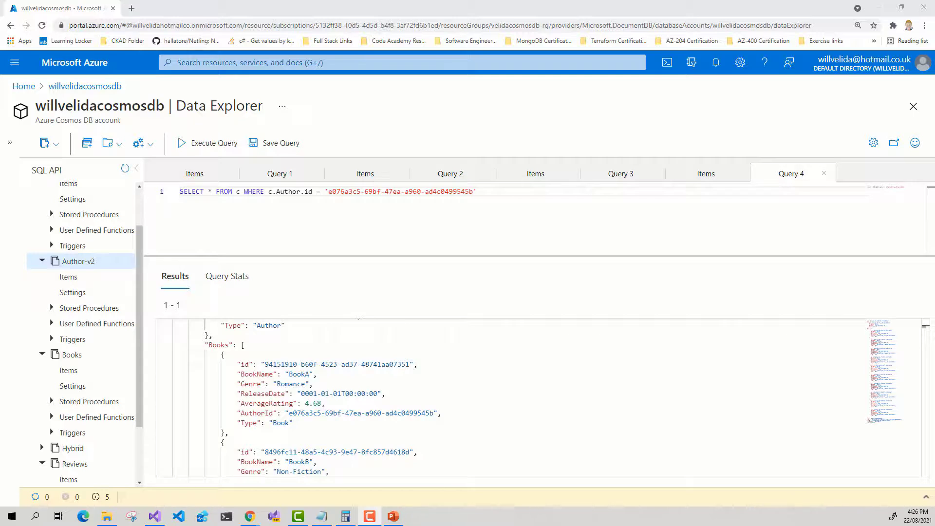
scroll(295, 384, "up", 3)
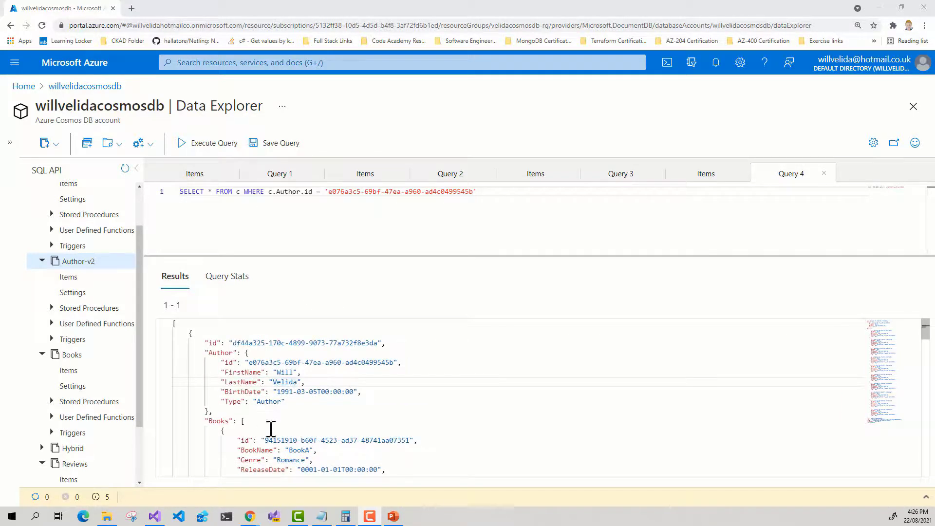
scroll(243, 396, "down", 3)
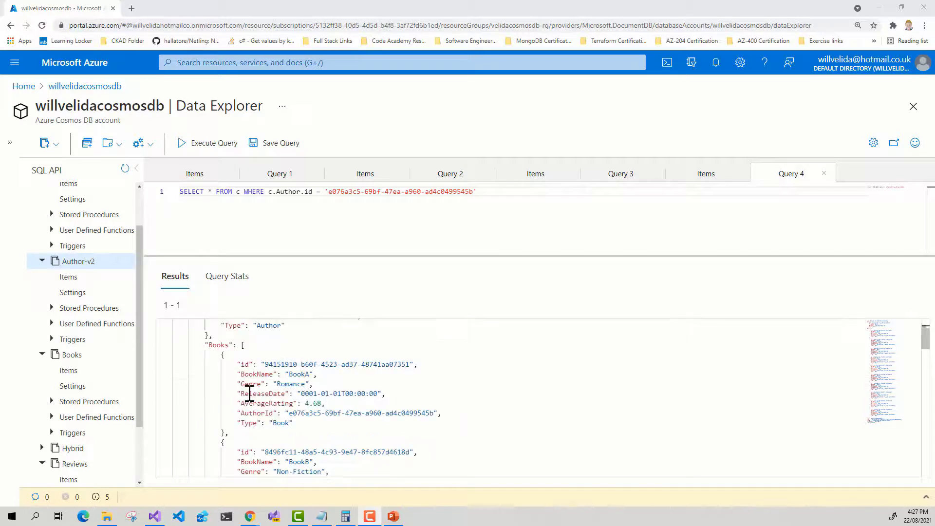
left_click_drag(266, 364, 414, 365)
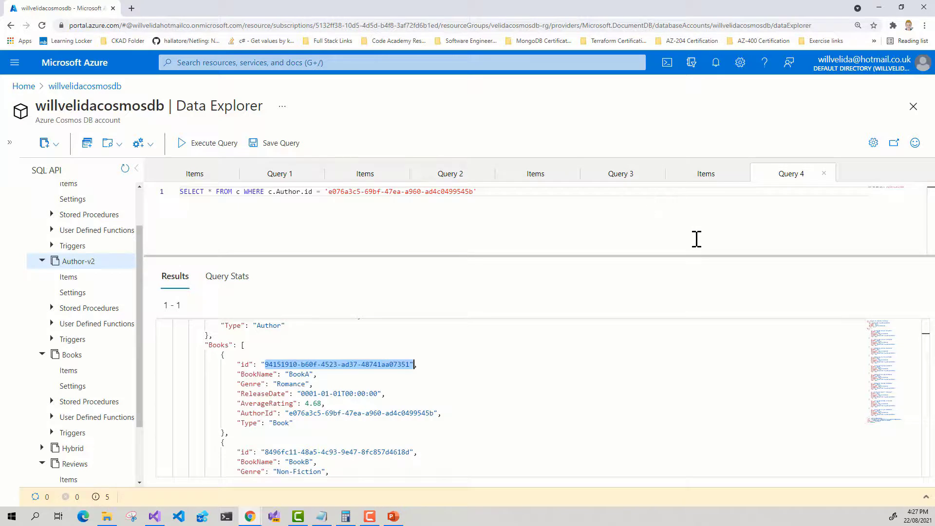
left_click(709, 184)
left_click(253, 265)
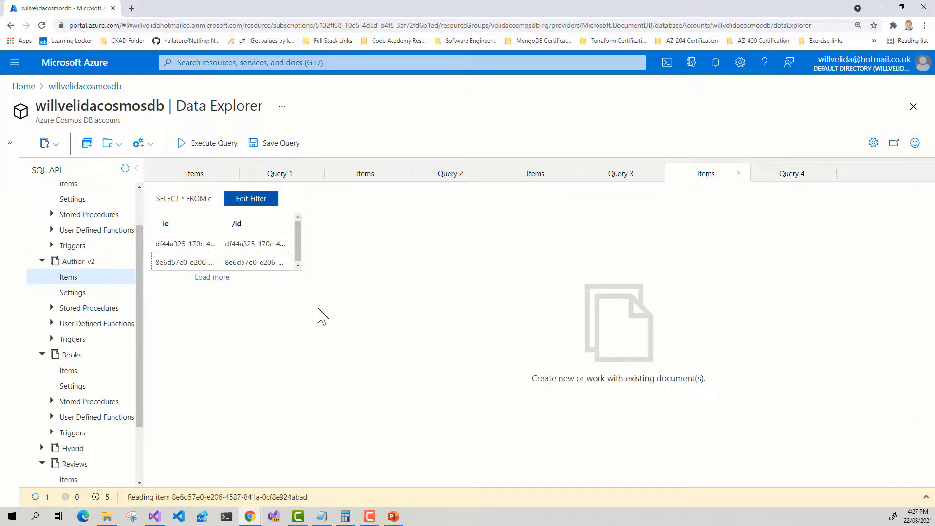
key("Up")
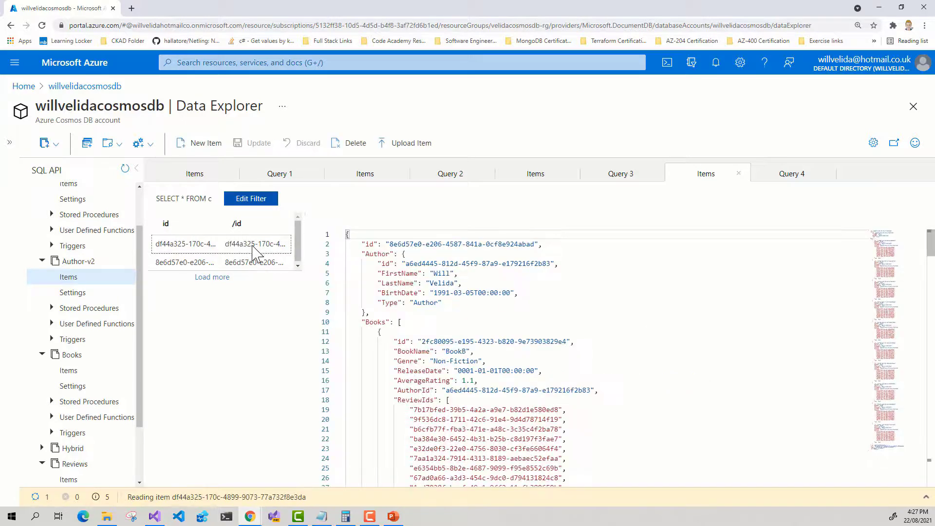
key("Down")
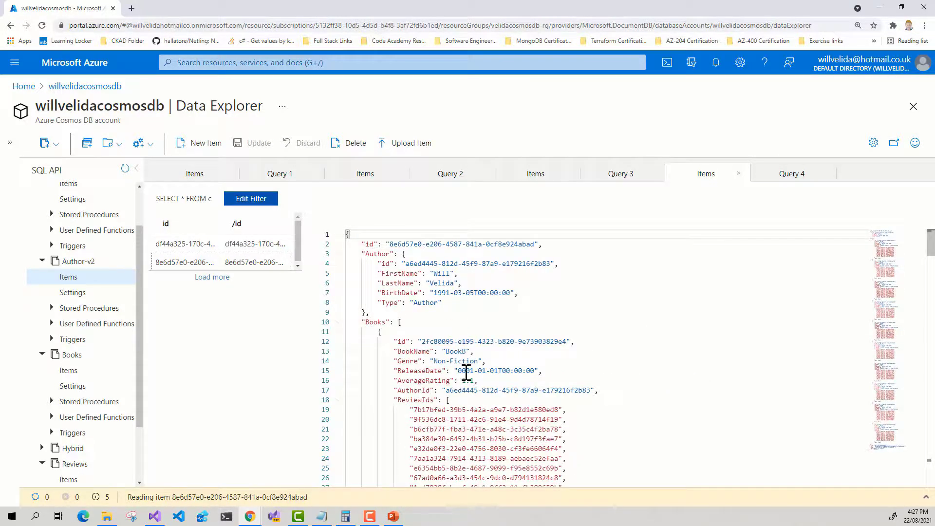
scroll(456, 350, "down", 2)
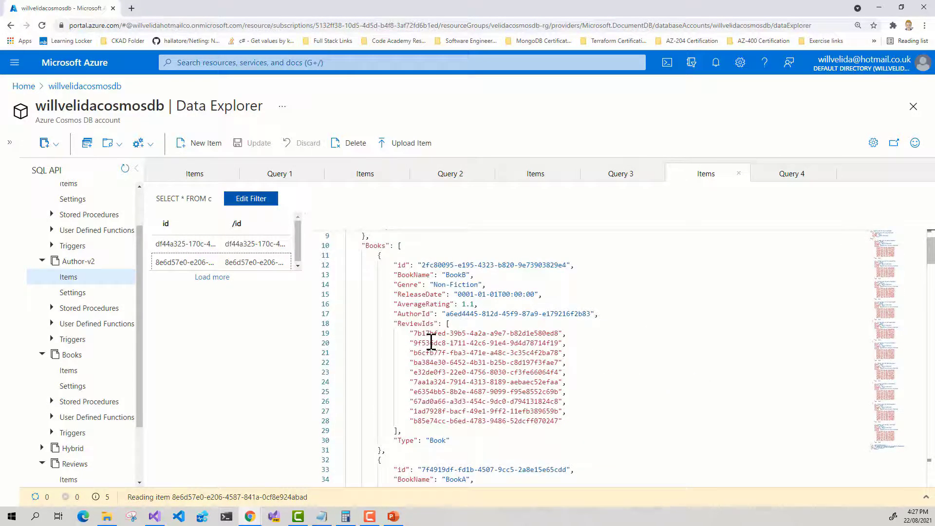
double_click(408, 324)
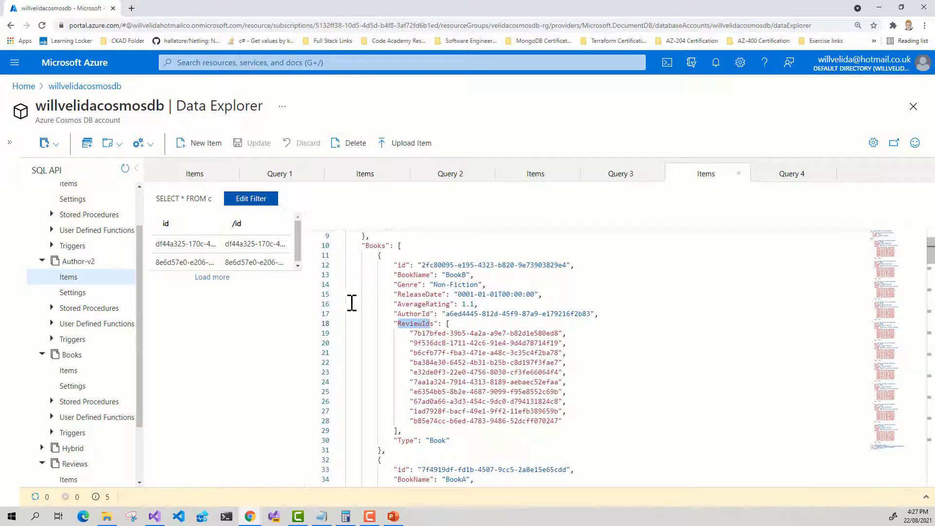
Collapse the container tree and examine the first book's genre, rating and author fields and its list of referenced review ids.
left_click(137, 168)
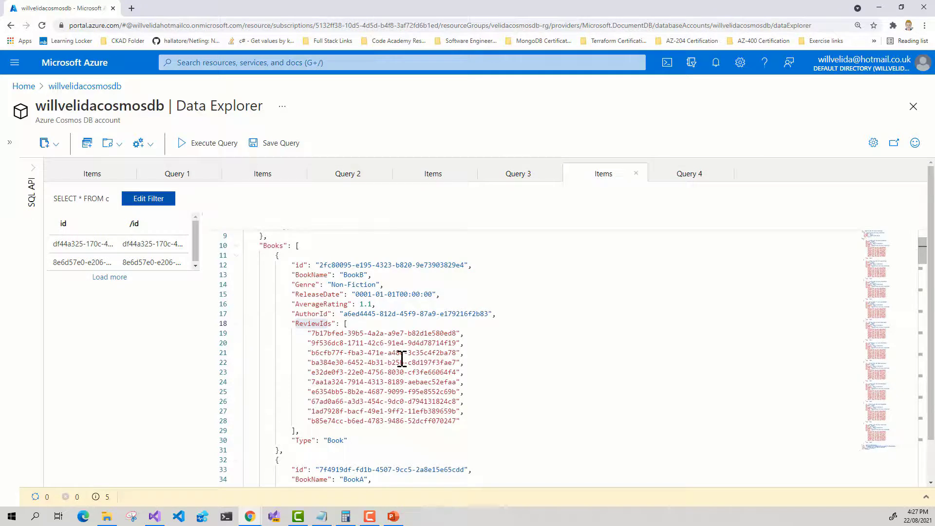
scroll(402, 359, "up", 3)
scroll(392, 344, "down", 3)
scroll(348, 376, "up", 3)
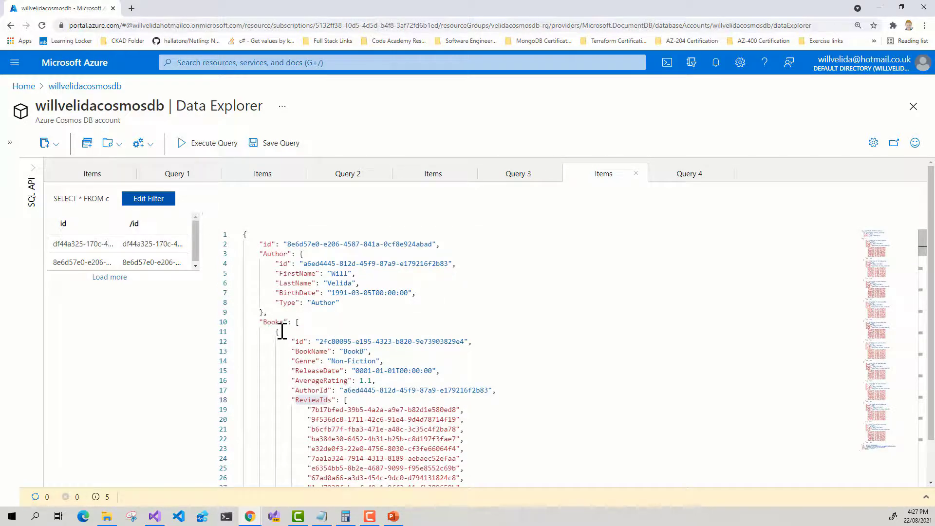
scroll(297, 352, "down", 2)
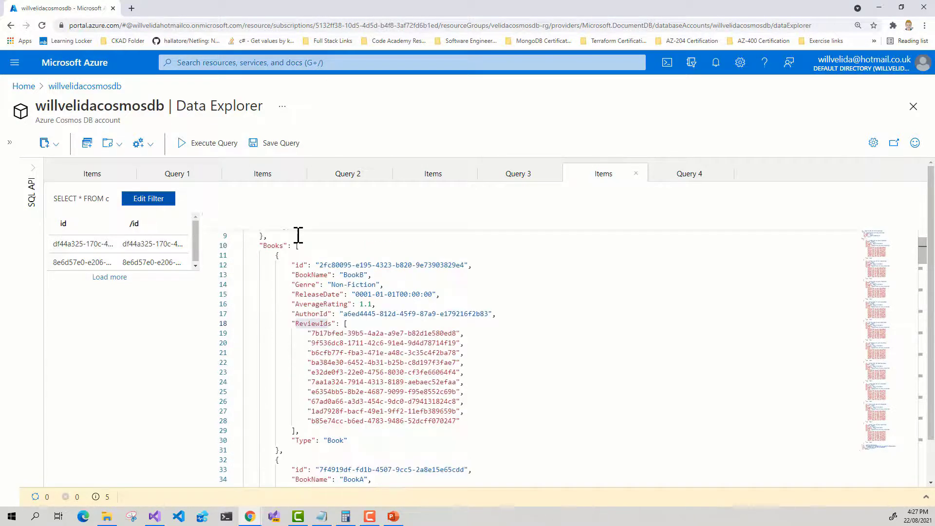
left_click(308, 284)
left_click(314, 299)
left_click(311, 316)
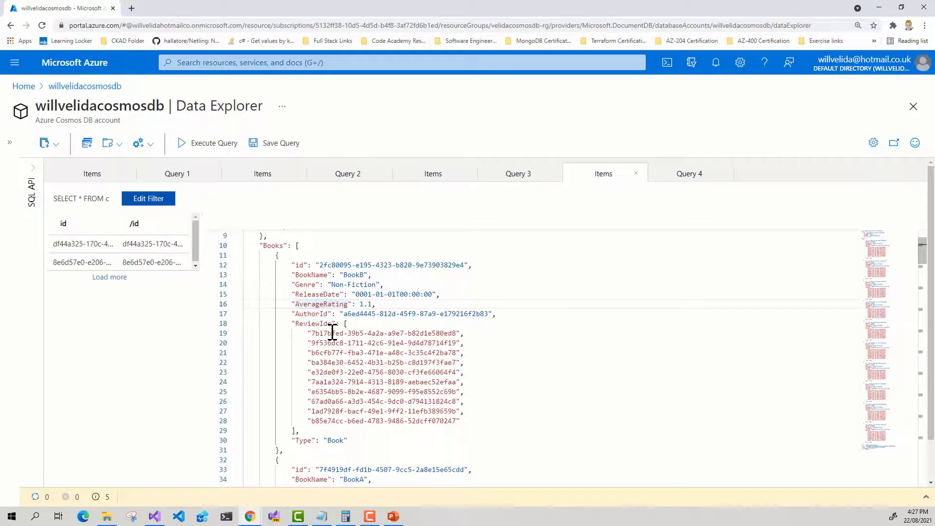
scroll(330, 330, "down", 2)
left_click_drag(309, 256, 463, 259)
left_click(435, 275)
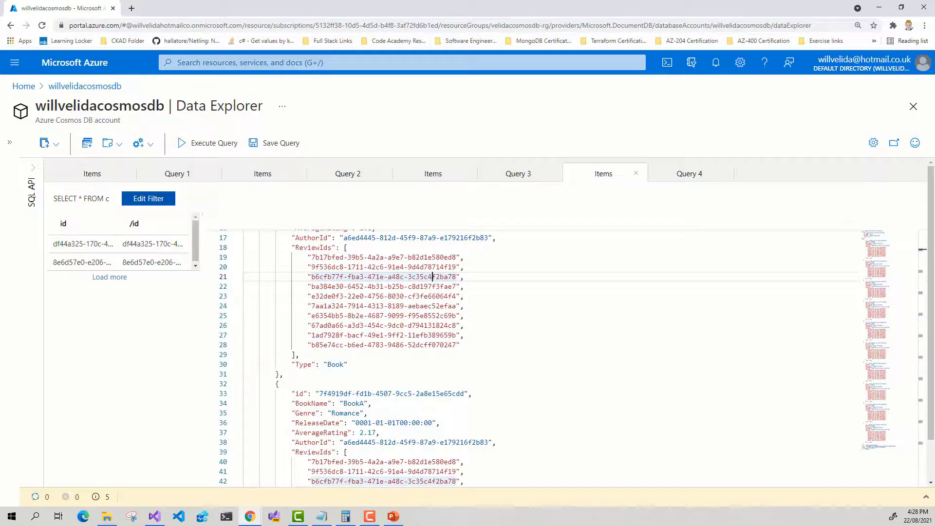
Examine how the author details and the further books, each with its own ReviewIds, are laid out in the document.
key("F10")
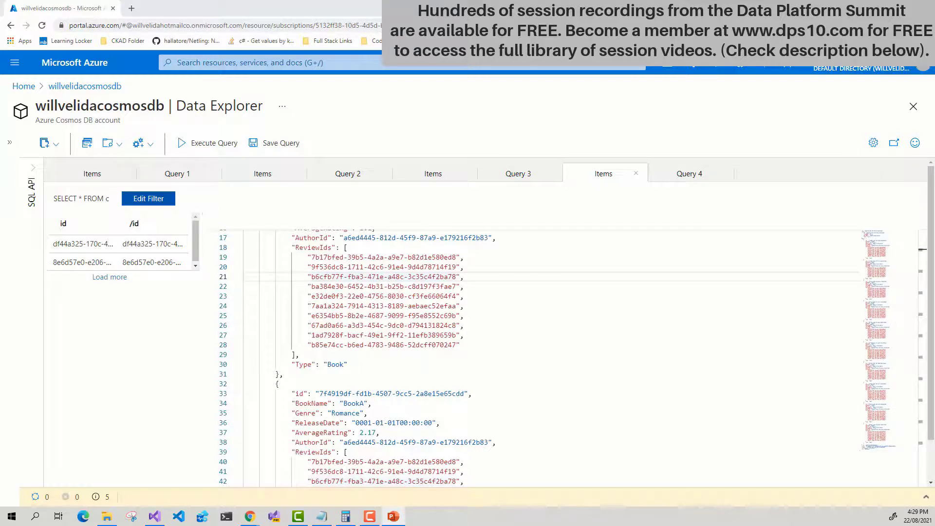
scroll(402, 388, "up", 5)
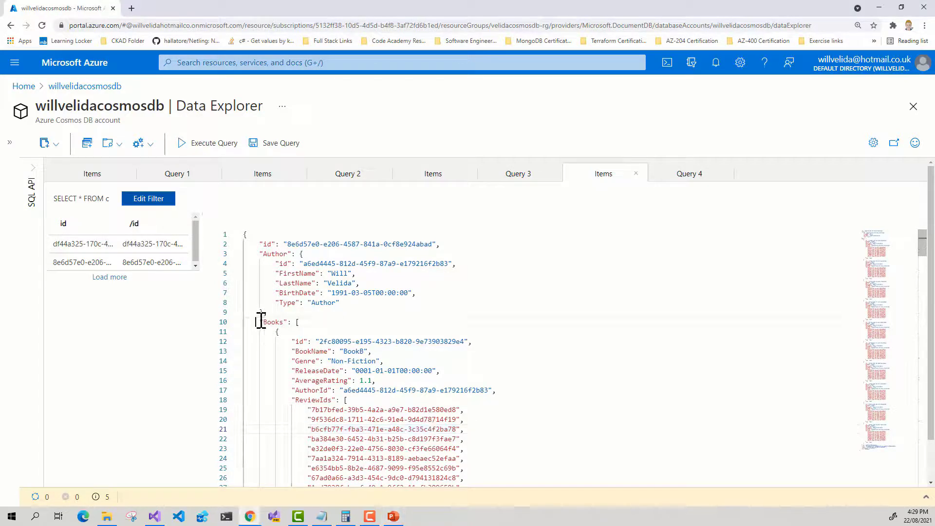
scroll(261, 322, "down", 15)
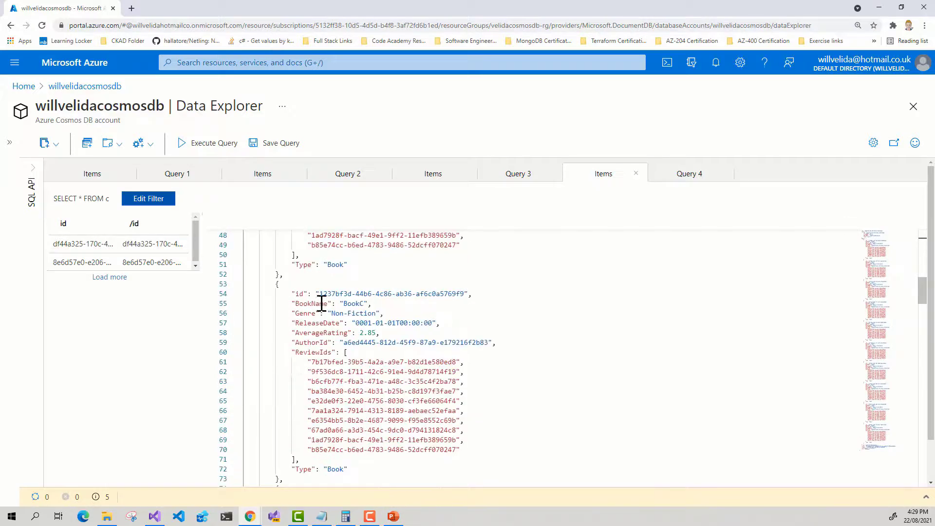
left_click_drag(309, 292, 380, 323)
left_click(379, 333)
scroll(366, 347, "up", 15)
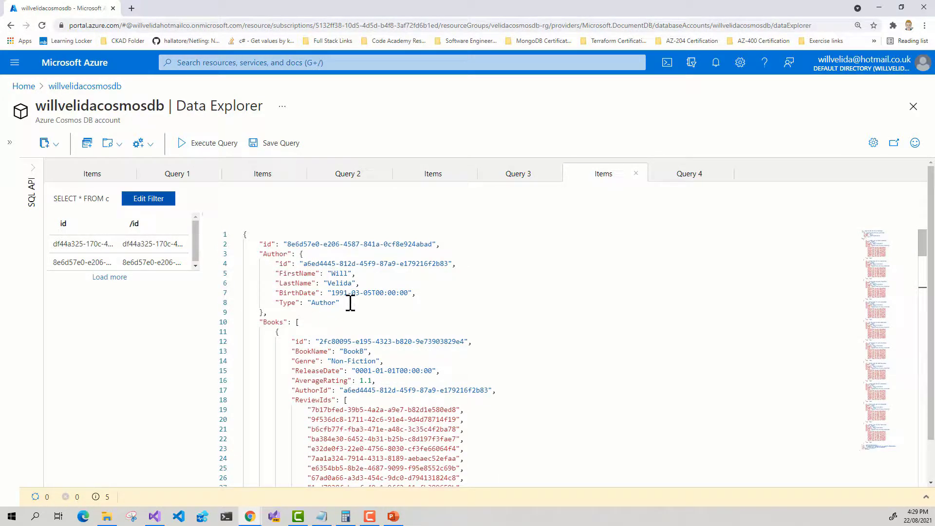
scroll(351, 336, "down", 3)
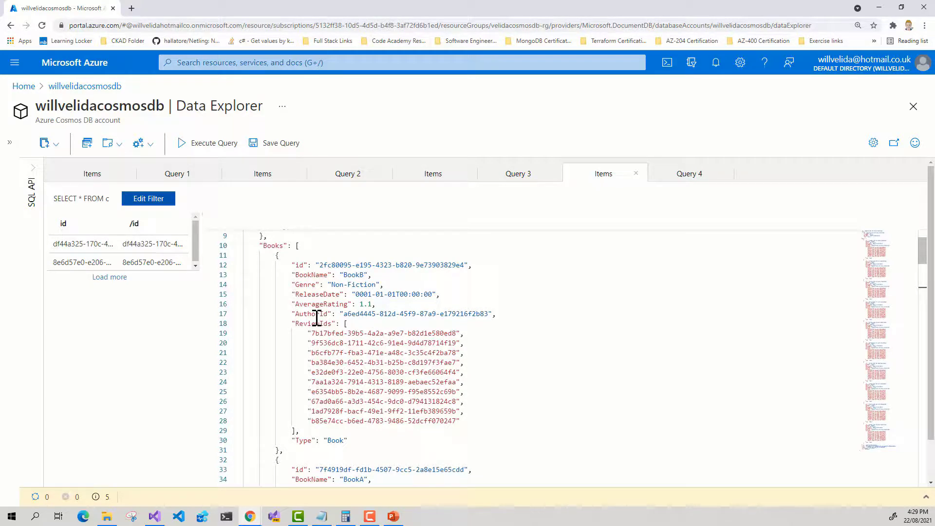
scroll(330, 351, "up", 3)
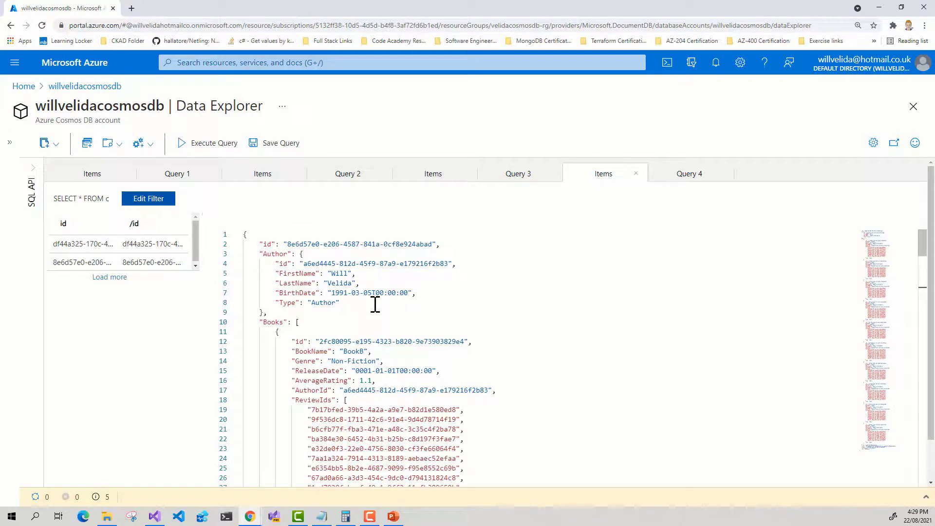
scroll(376, 305, "down", 3)
scroll(360, 352, "down", 6)
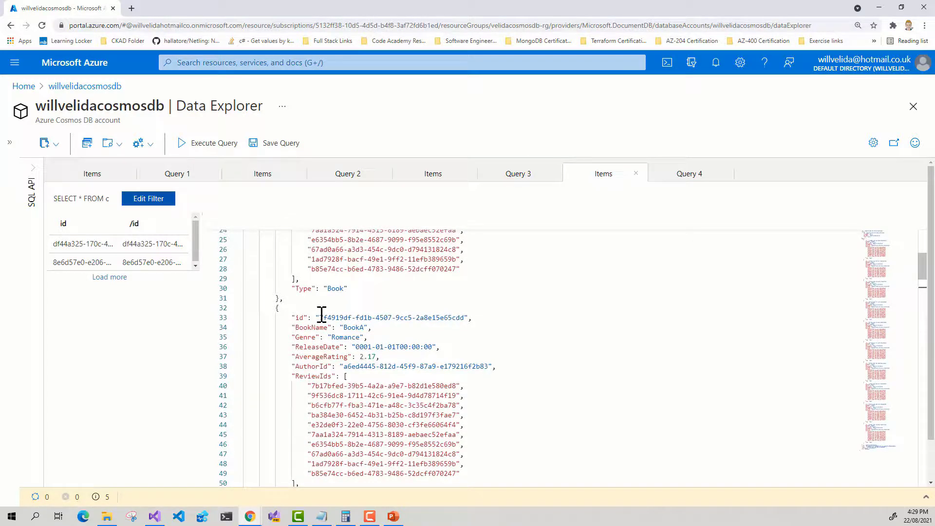
Look through the remaining embedded books and their ReviewIds in the Author-v2 document.
scroll(322, 320, "down", 10)
scroll(322, 320, "down", 10)
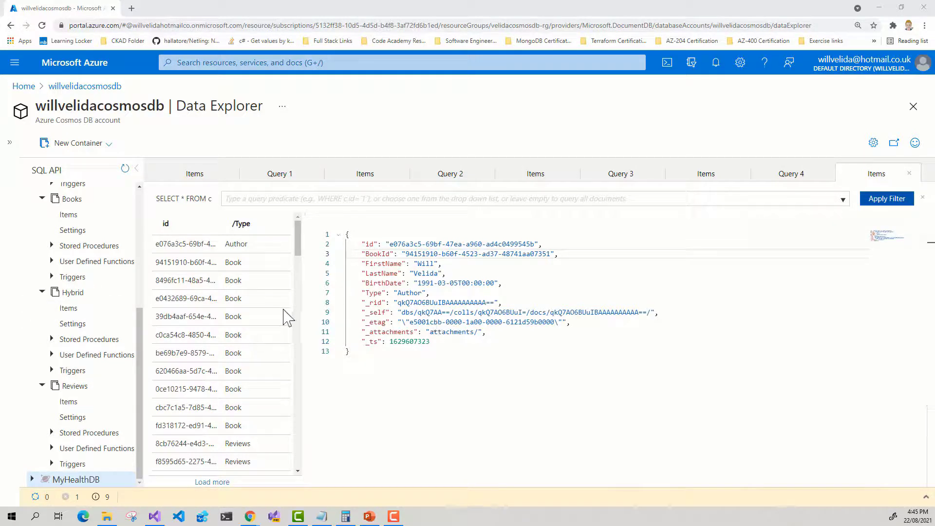
Display several Book documents and a Reviews document from the Hybrid container to compare their fields and Type values.
left_click(256, 264)
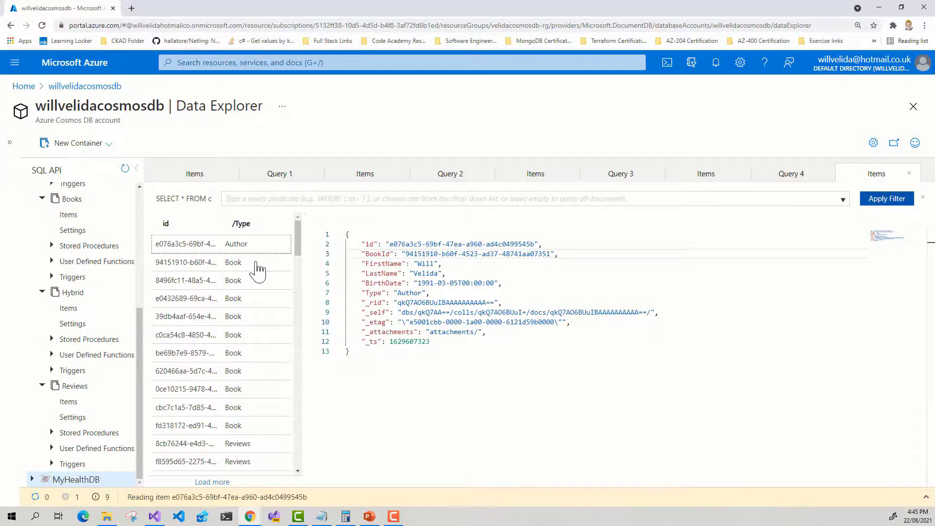
left_click(256, 284)
left_click(250, 298)
left_click(256, 317)
scroll(248, 341, "down", 5)
left_click(246, 310)
scroll(250, 323, "up", 5)
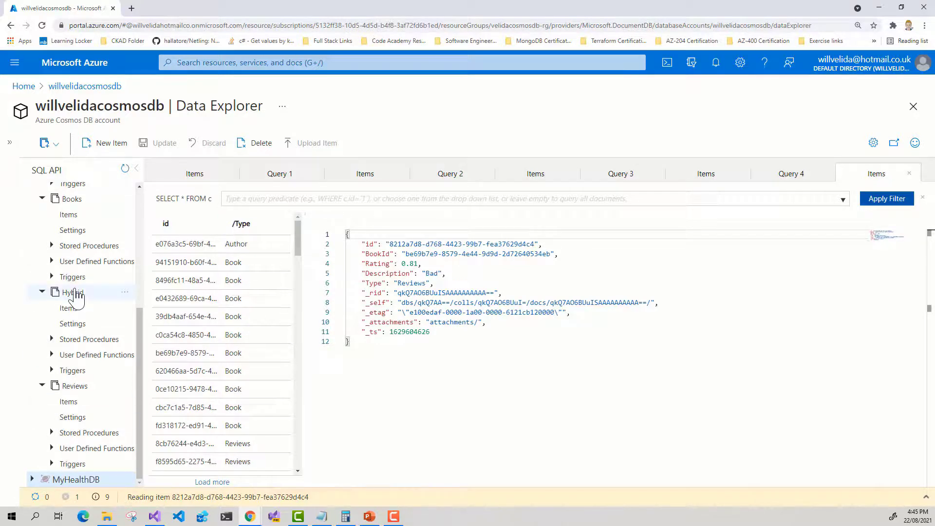
Expand the MyHealthDB database and look through the items of its Records container.
left_click(32, 480)
scroll(131, 444, "down", 2)
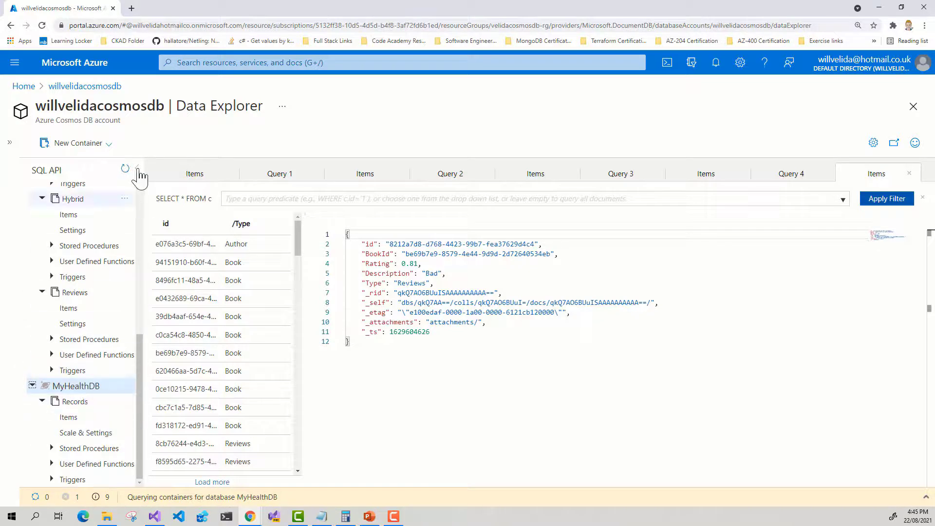
left_click(82, 422)
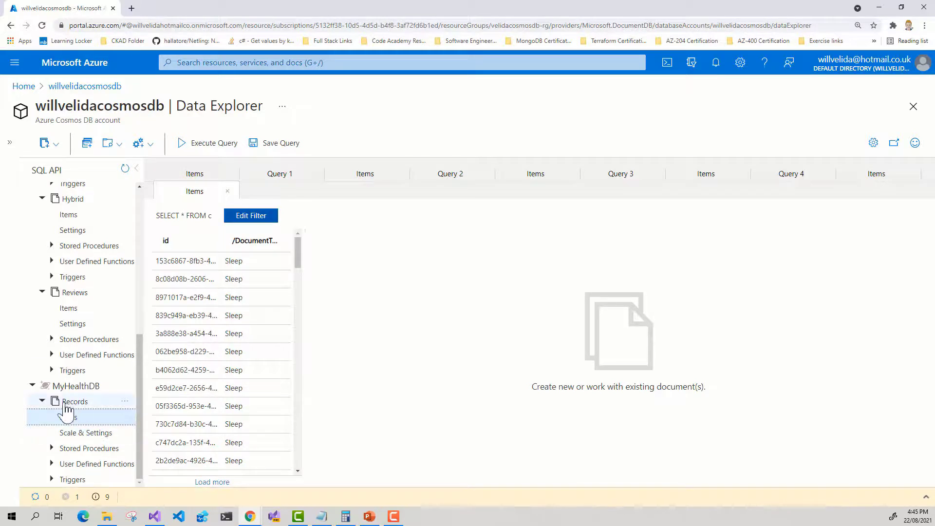
scroll(236, 311, "down", 5)
scroll(241, 335, "down", 5)
scroll(255, 324, "up", 3)
scroll(255, 324, "up", 3)
Apply the filter ORDER BY c._ts DESC to the Records items.
left_click(257, 216)
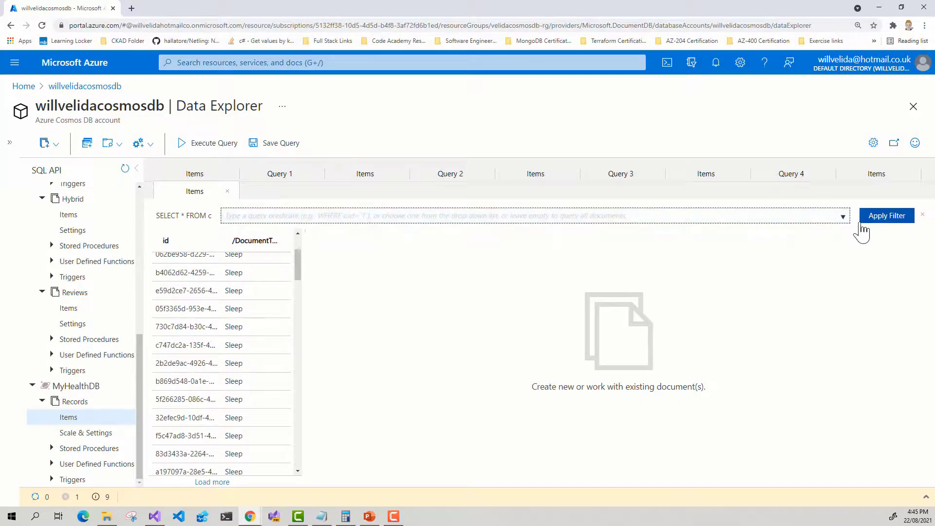
left_click(844, 216)
left_click(314, 254)
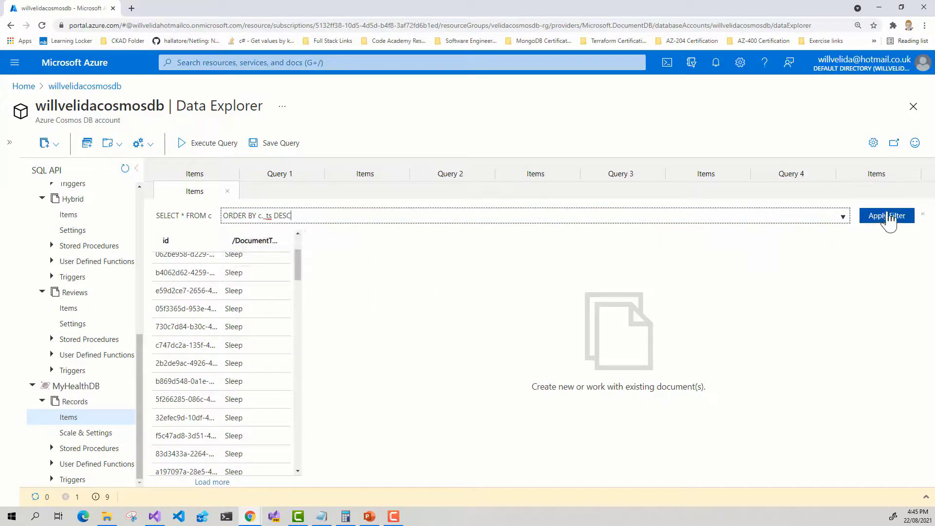
left_click(888, 216)
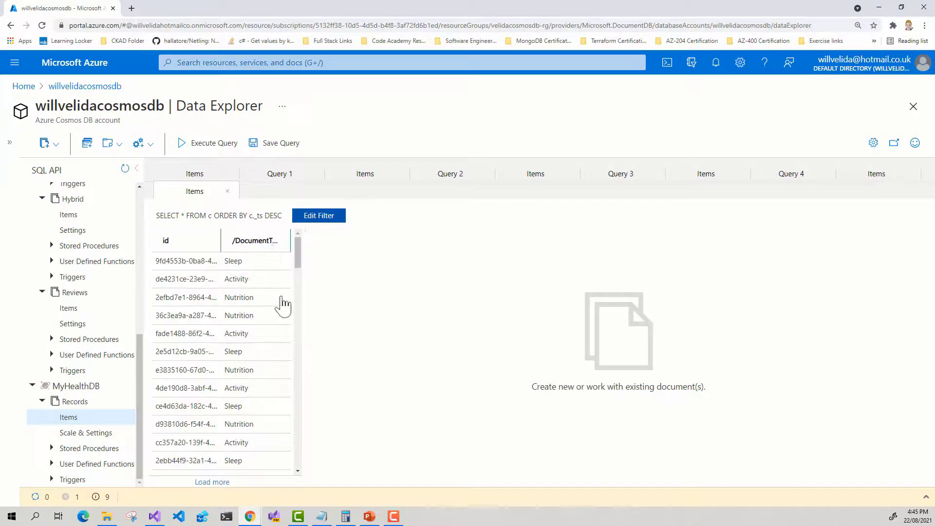
Create a new query on the Records container and run SELECT * FROM c WHERE c.Date = '2021-08-21'.
left_click(86, 143)
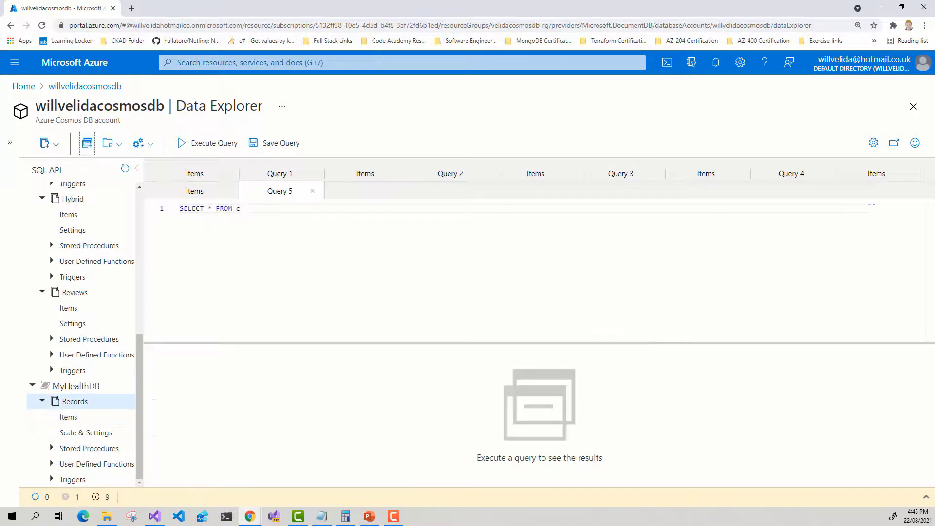
key("alt+Tab")
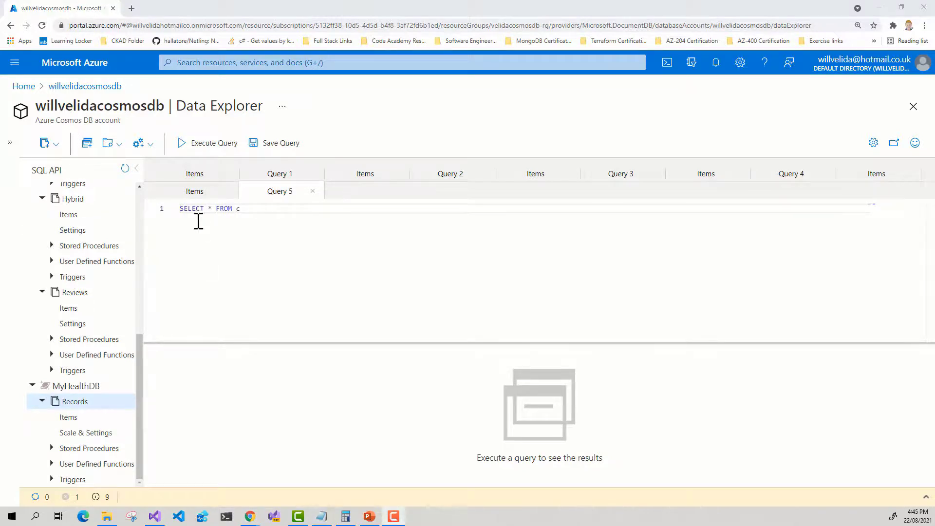
left_click(274, 215)
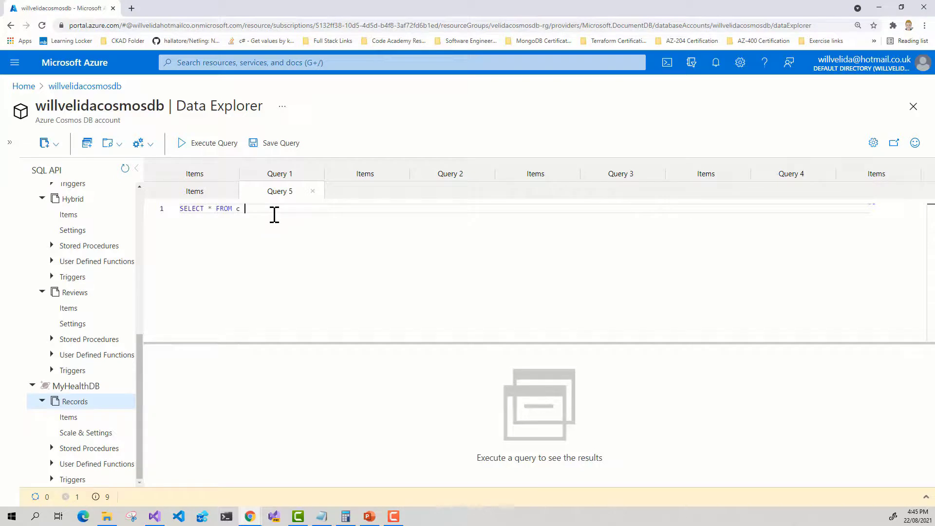
type("WHERE c.Date = '2021-08-21")
left_click(221, 147)
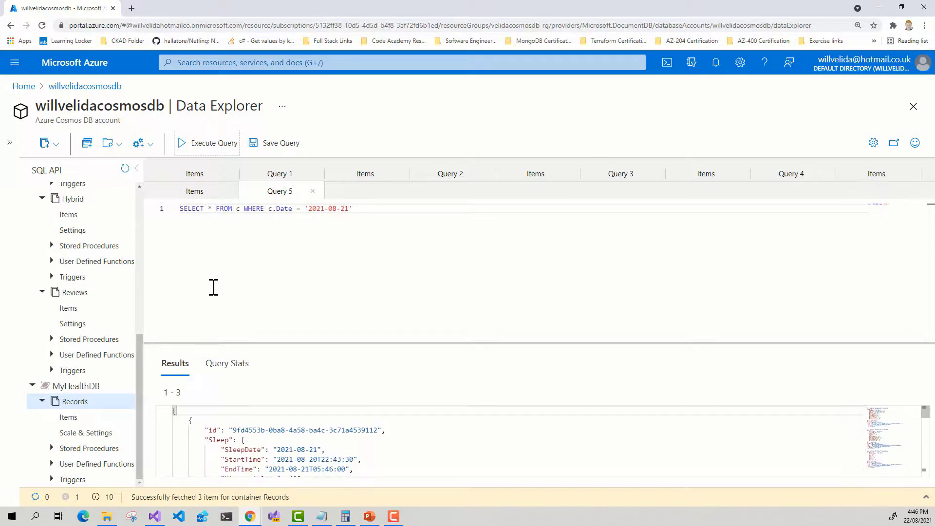
Enlarge the results area and examine the fields, Date and DocumentType of the Sleep document.
left_click_drag(428, 343, 426, 247)
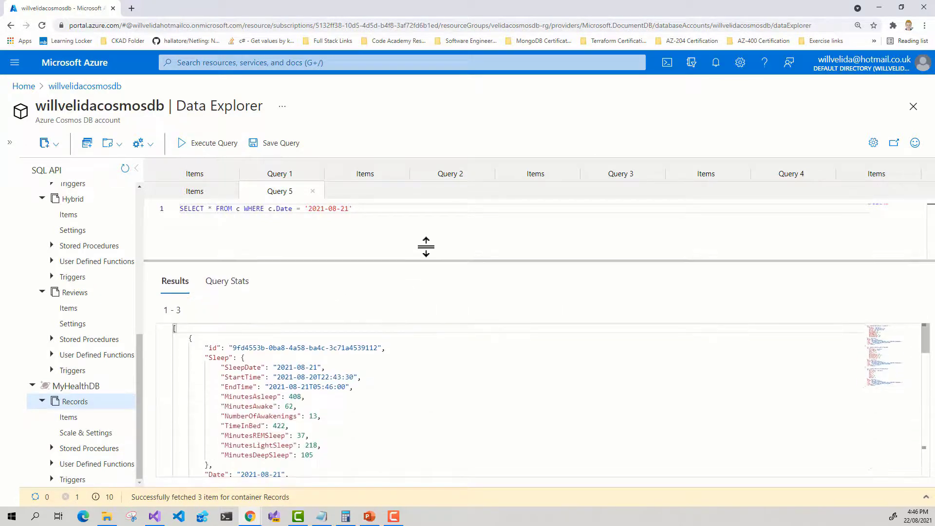
scroll(264, 375, "down", 3)
scroll(263, 375, "up", 3)
scroll(261, 388, "down", 3)
scroll(238, 394, "up", 3)
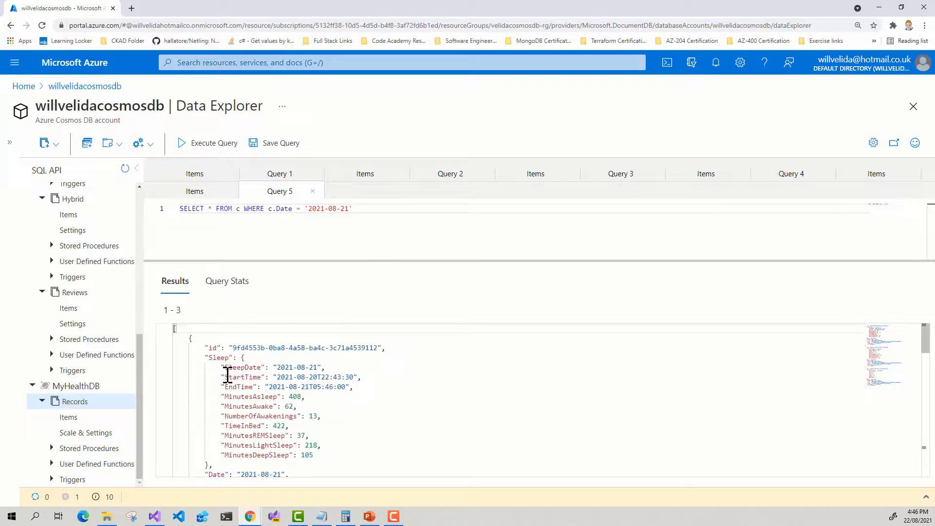
scroll(242, 389, "down", 5)
scroll(246, 383, "up", 3)
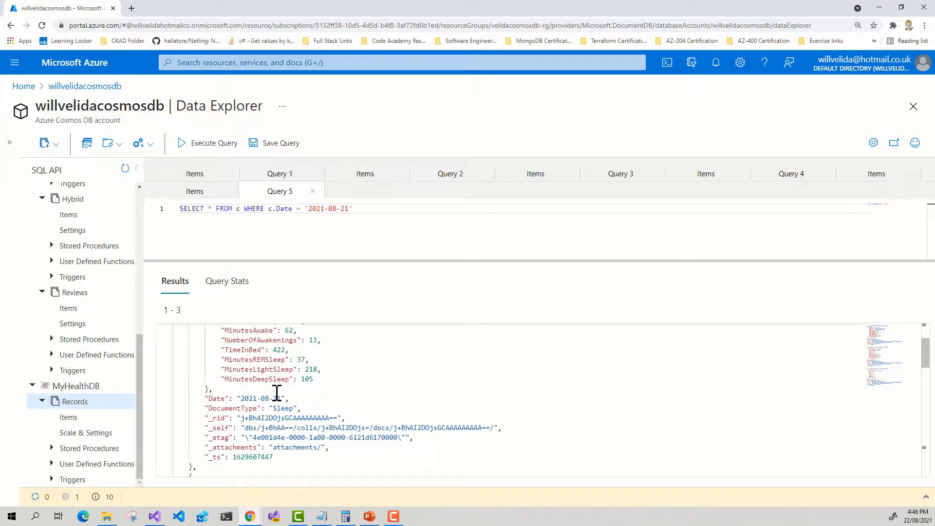
Examine the Activity document in the results, including its steps, its other activity fields, Date and DocumentType.
scroll(274, 391, "down", 3)
scroll(246, 418, "down", 3)
left_click_drag(237, 347, 250, 393)
left_click(241, 373)
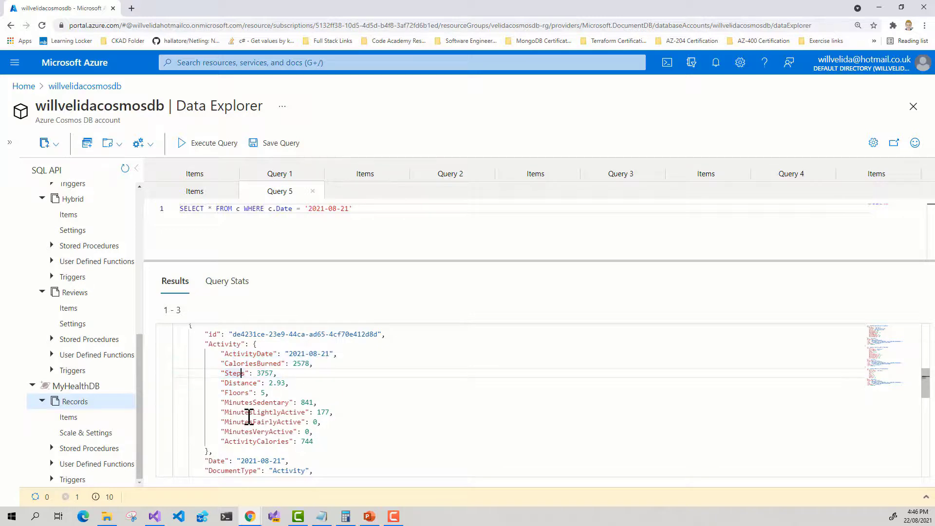
scroll(253, 382, "down", 5)
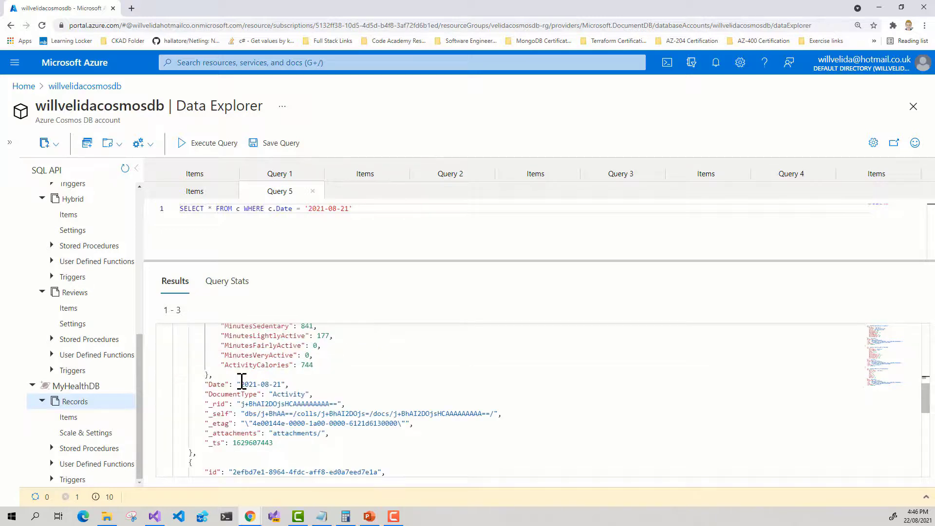
Examine the Nutrition document in the results and check the query's request charge in its statistics.
scroll(257, 368, "down", 2)
scroll(249, 386, "up", 2)
scroll(307, 460, "down", 4)
scroll(252, 360, "up", 4)
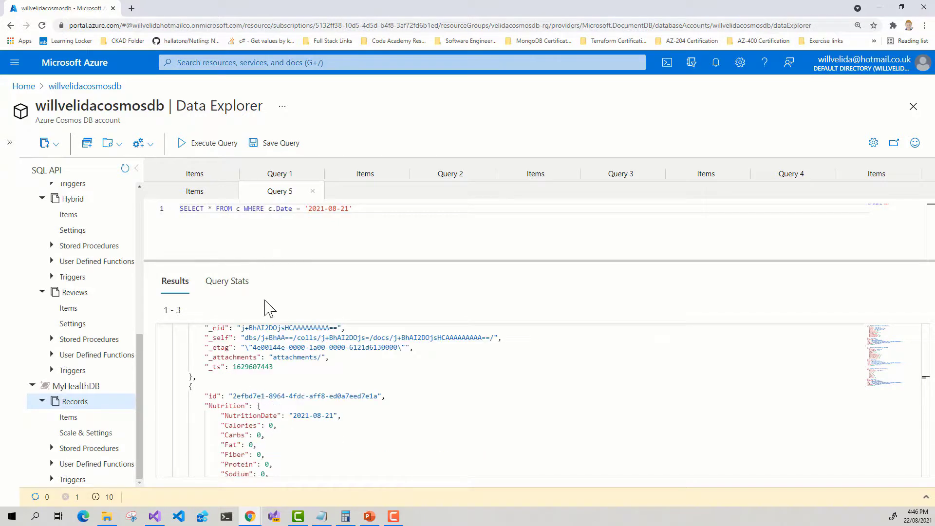
scroll(266, 371, "up", 5)
left_click(234, 300)
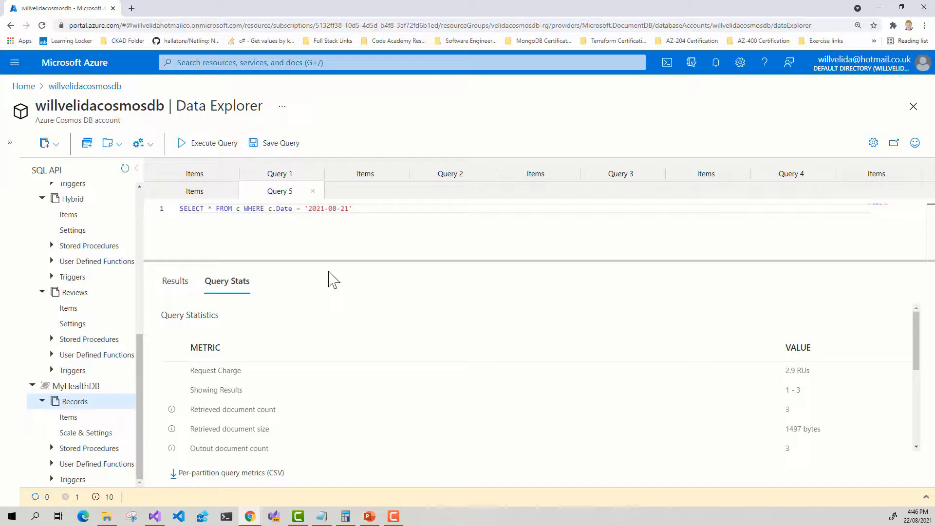
key("alt+Tab")
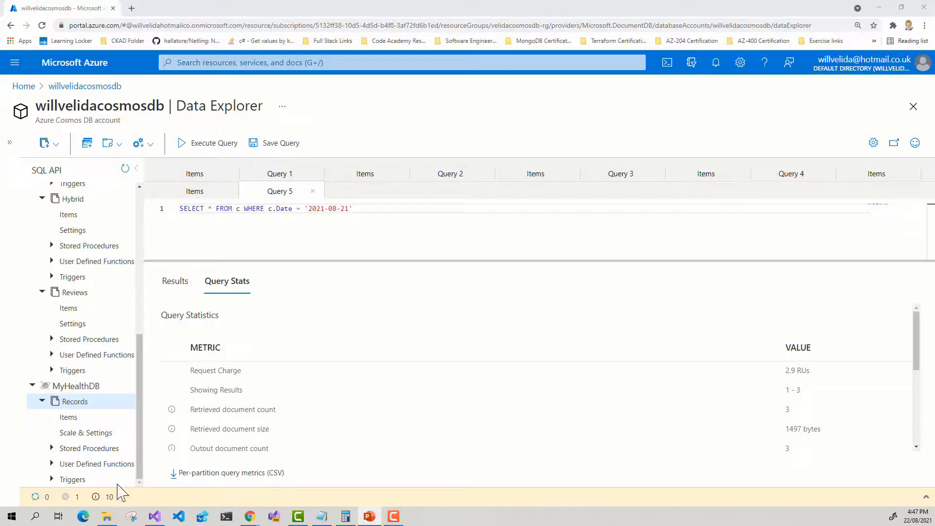
Return to the query results and review the documents from the Nutrition record back up to the Sleep record.
left_click(179, 288)
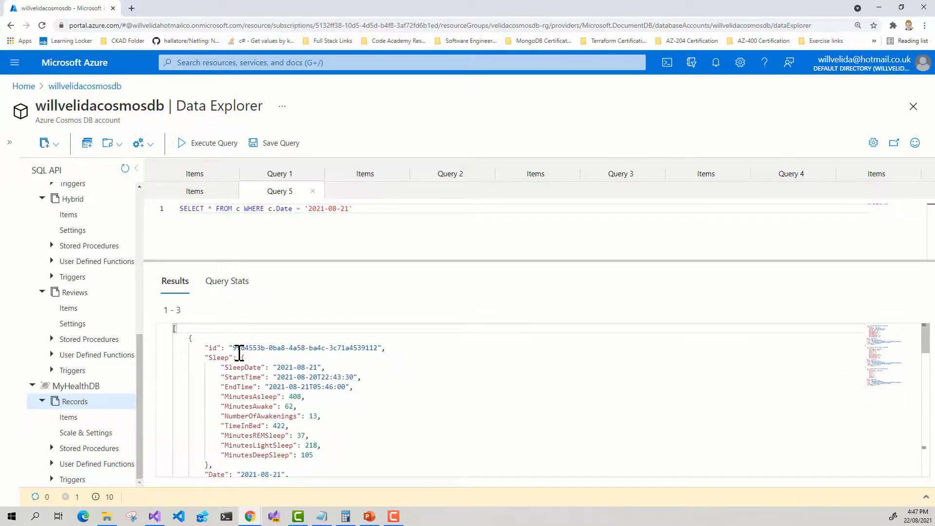
scroll(239, 352, "down", 15)
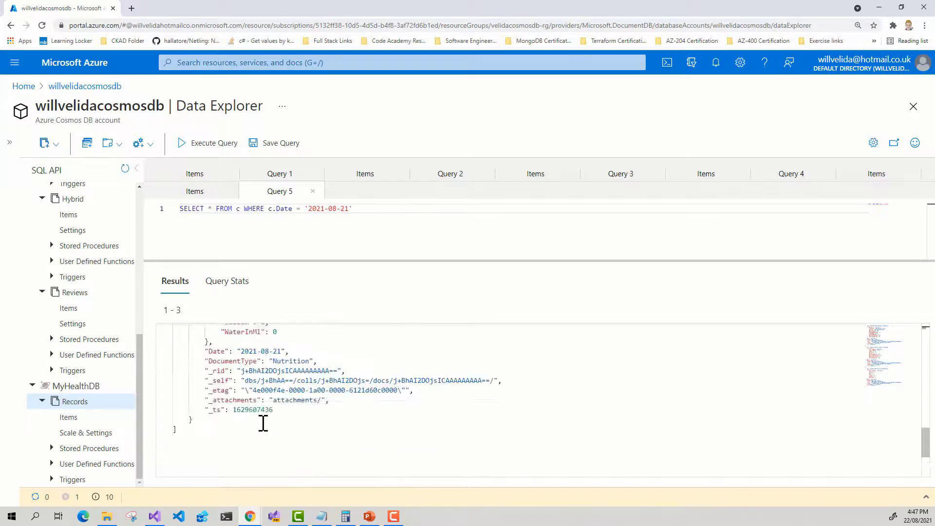
scroll(264, 423, "up", 3)
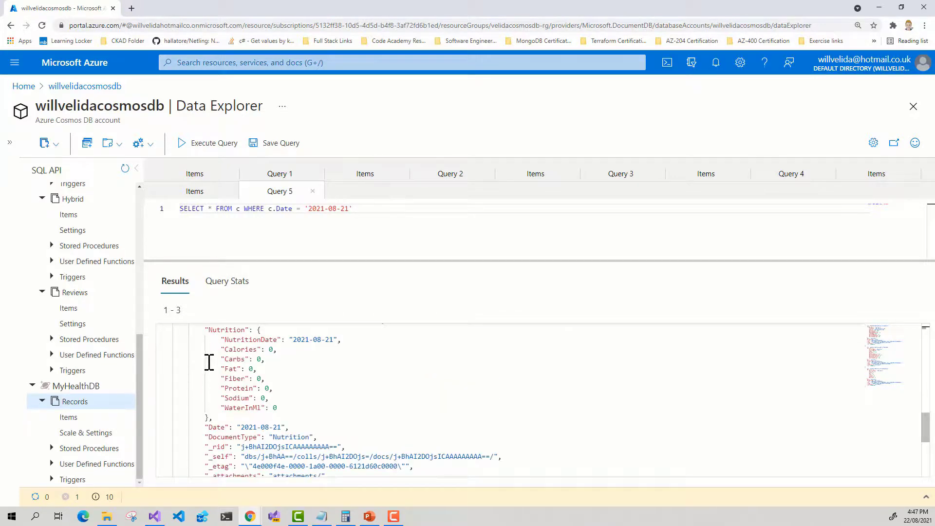
key("F10")
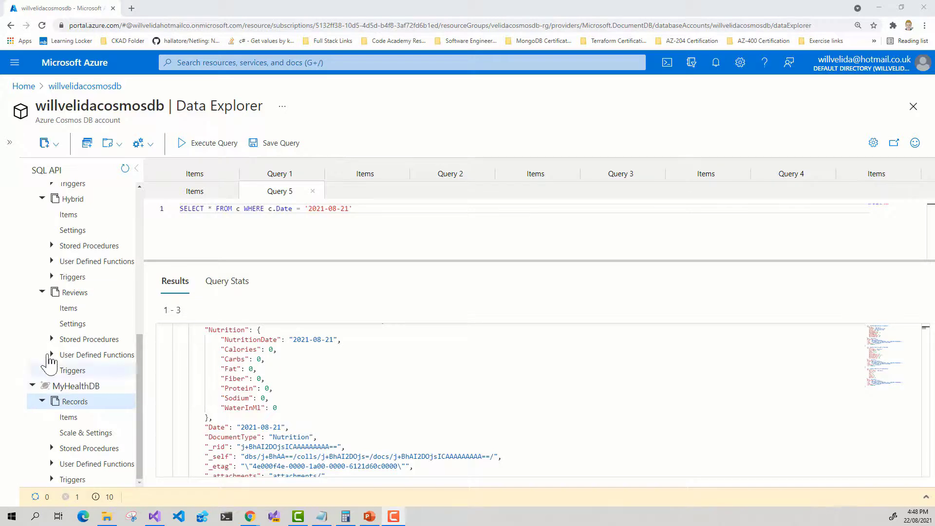
scroll(255, 336, "up", 10)
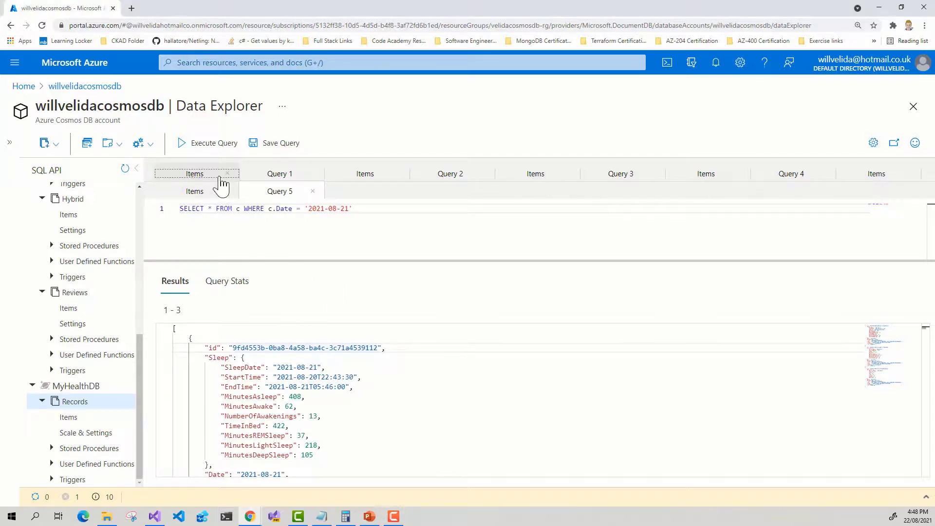
Revisit the Author, Books and Reviews item lists and display book 8496fc11-48a5-4c93-9e47-8fc857d4618d to examine its fields.
left_click(194, 173)
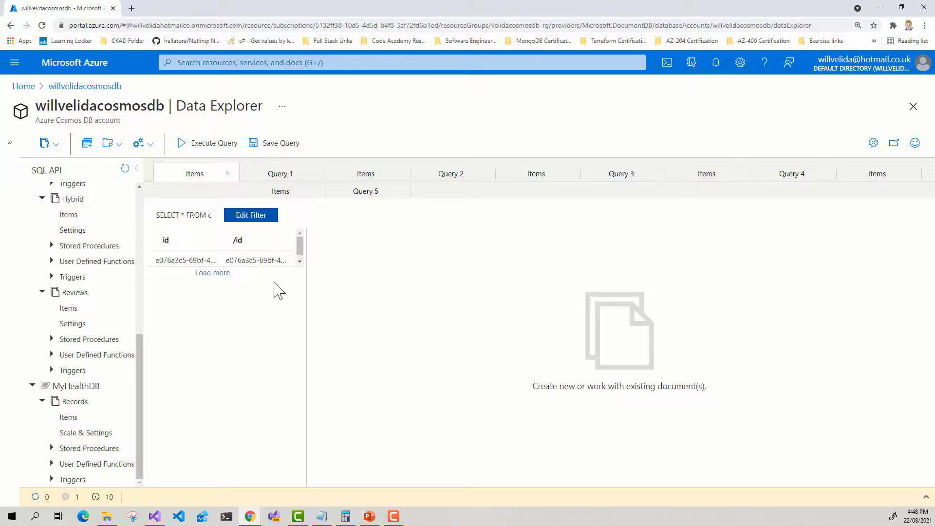
left_click(387, 177)
left_click(248, 280)
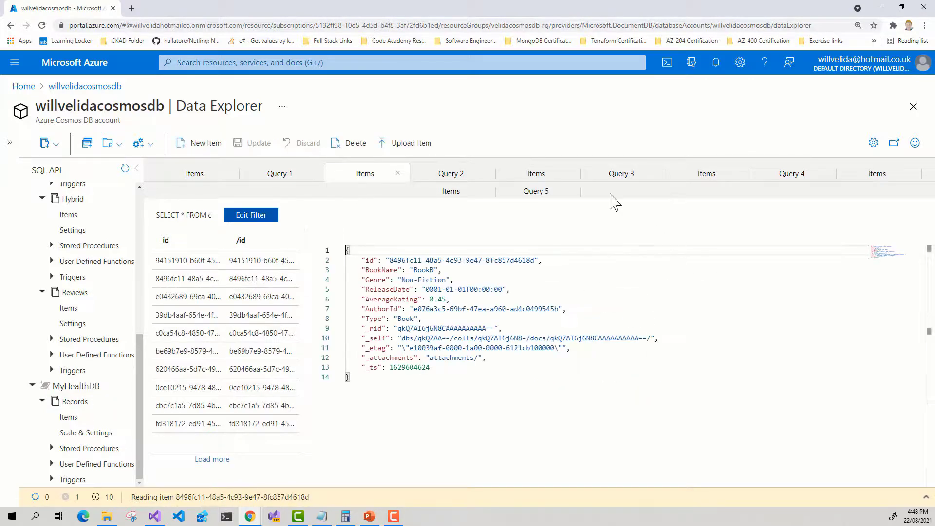
left_click(536, 175)
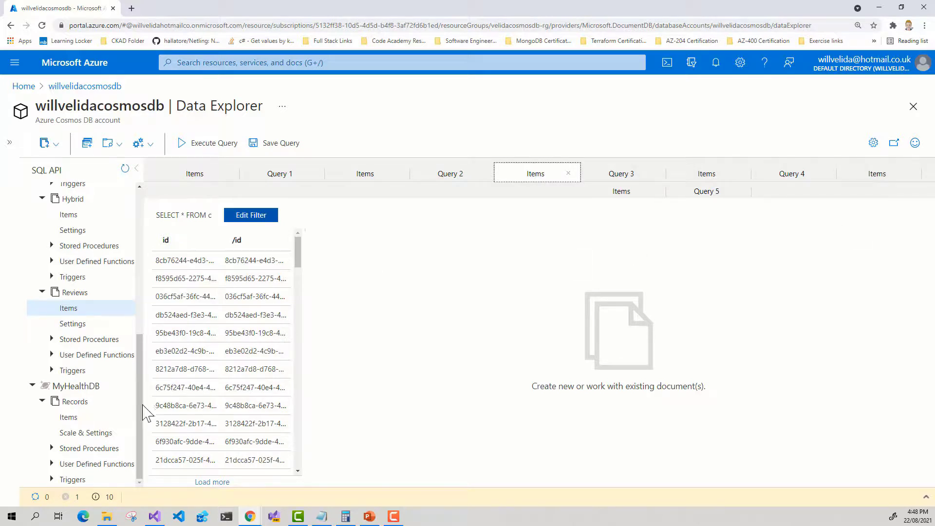
Compare the Records items' partition key column with the DocumentType field of the Sleep document in the Query 5 results.
left_click(73, 418)
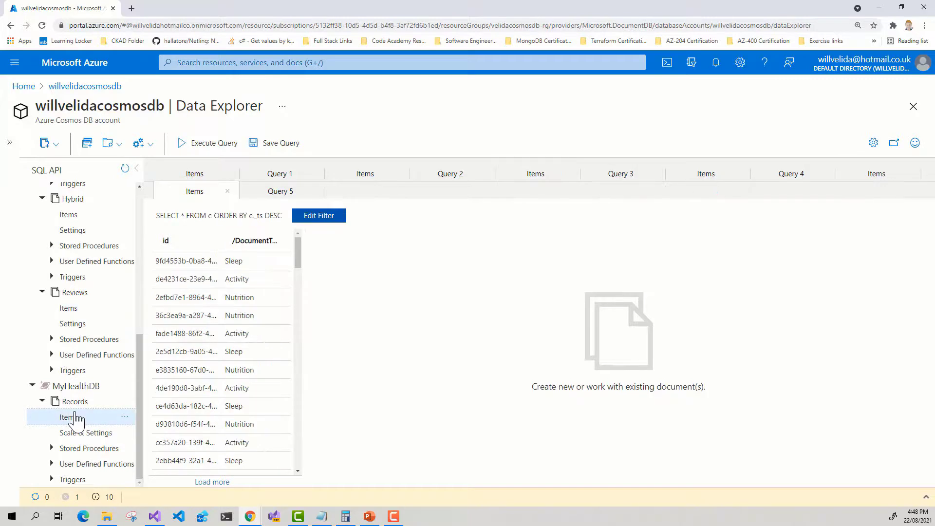
left_click(296, 194)
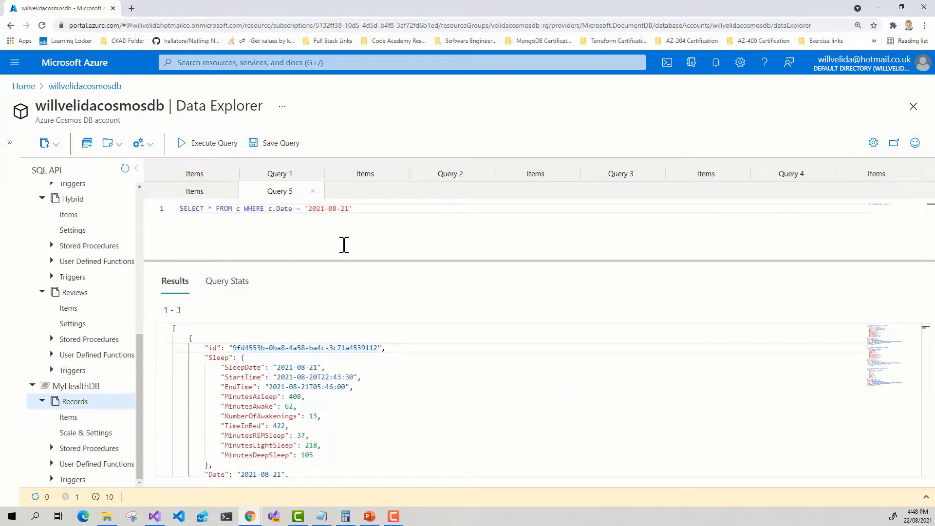
scroll(241, 417, "down", 3)
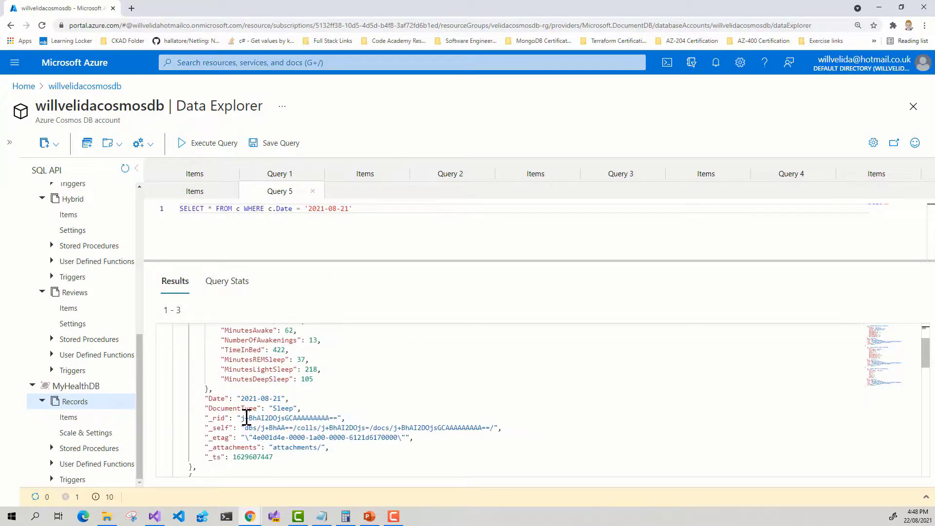
left_click_drag(208, 408, 285, 408)
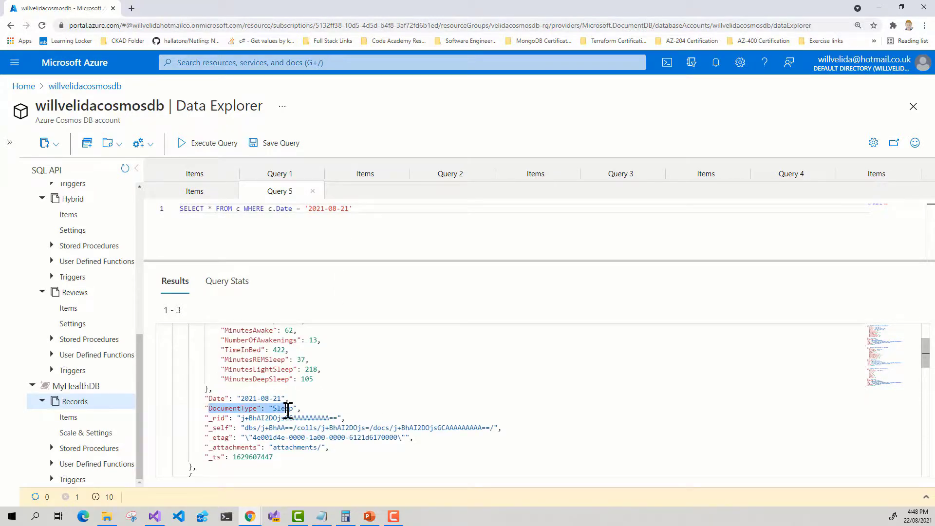
left_click(199, 193)
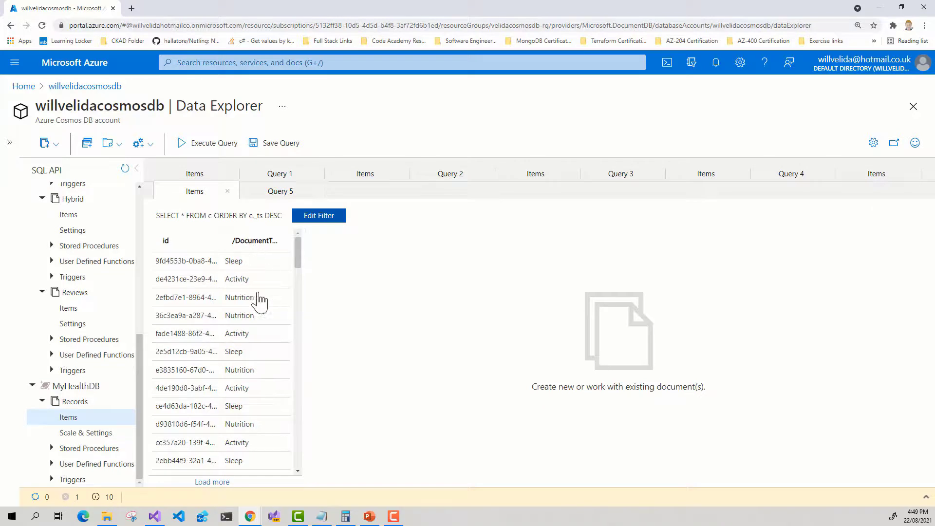
left_click(293, 193)
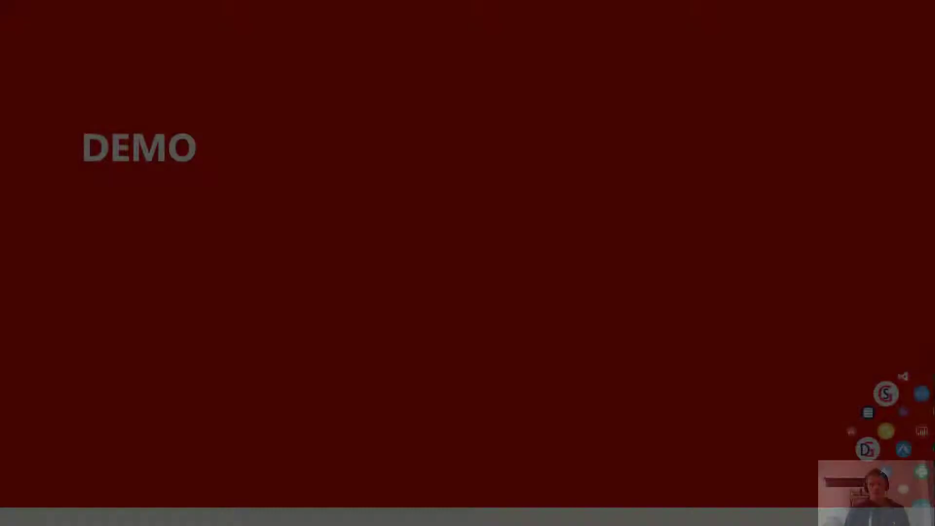
key("Right")
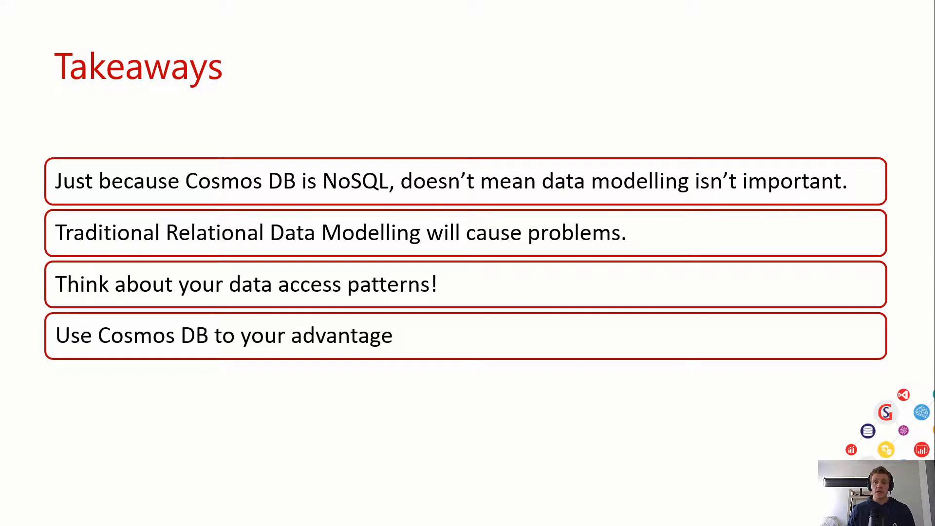